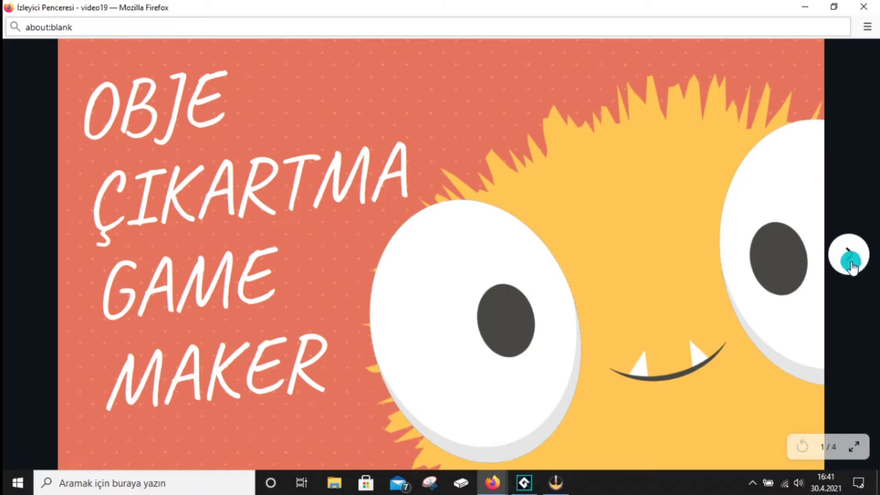
Advance the tutorial slideshow to slide 3 of 4, showing the Key Press - Up code.
{"action": "left_click", "coordinate": [849, 264]}
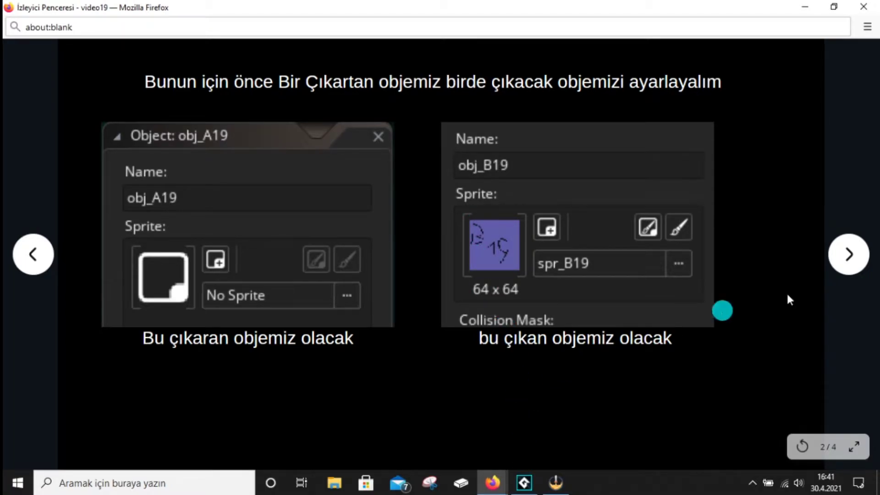
{"action": "left_click", "coordinate": [845, 259]}
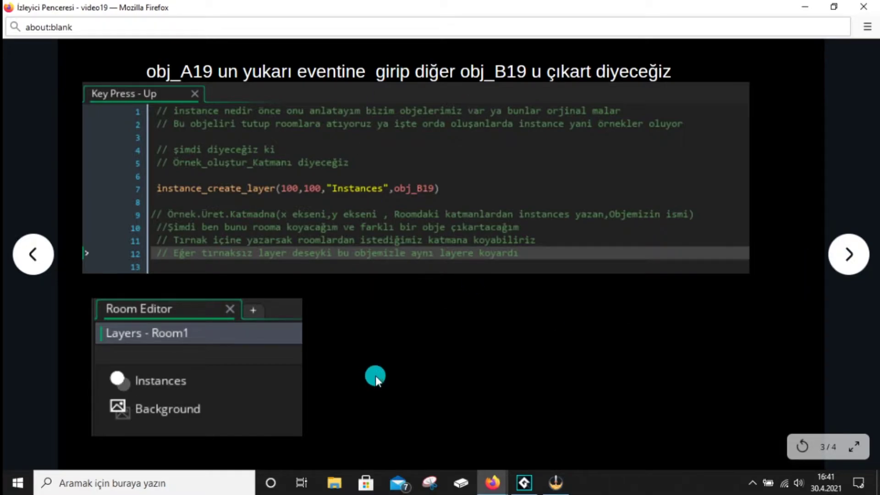
Create a new object in the Objects folder and rename it from Object9 to obj_A19.
{"action": "left_click", "coordinate": [525, 483]}
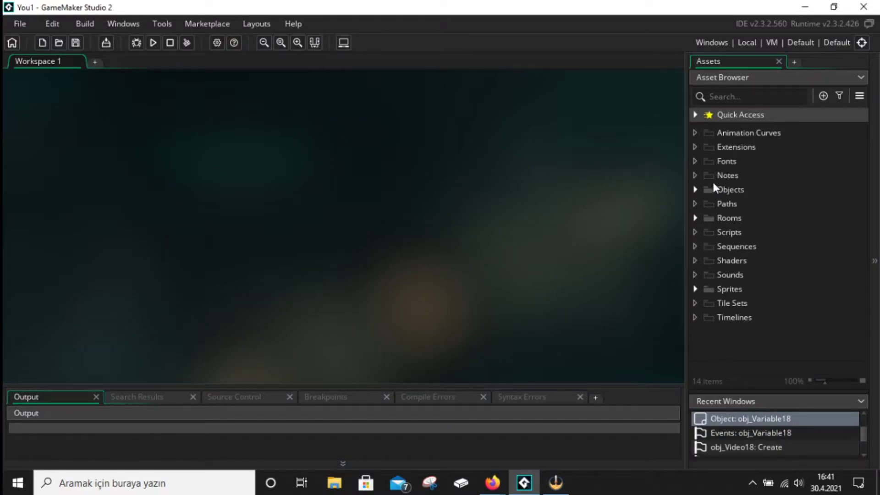
{"action": "left_click", "coordinate": [696, 189]}
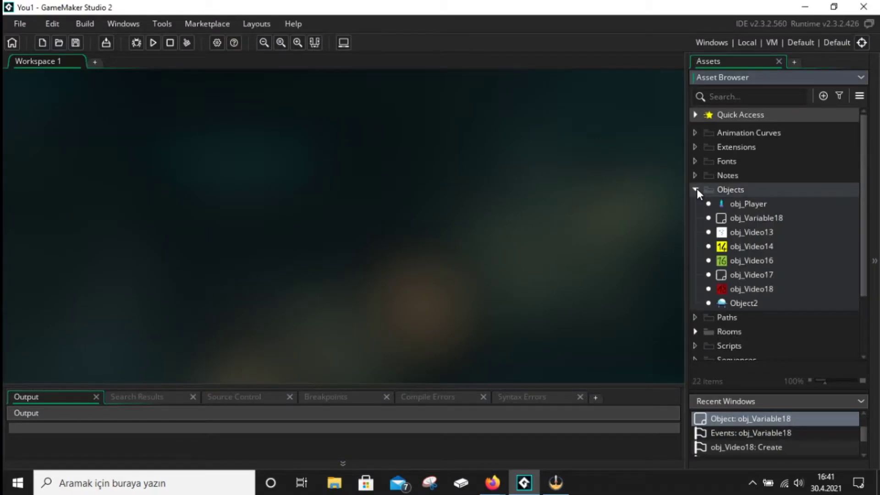
{"action": "left_click", "coordinate": [739, 191]}
{"action": "right_click", "coordinate": [738, 191]}
{"action": "mouse_move", "coordinate": [697, 196]}
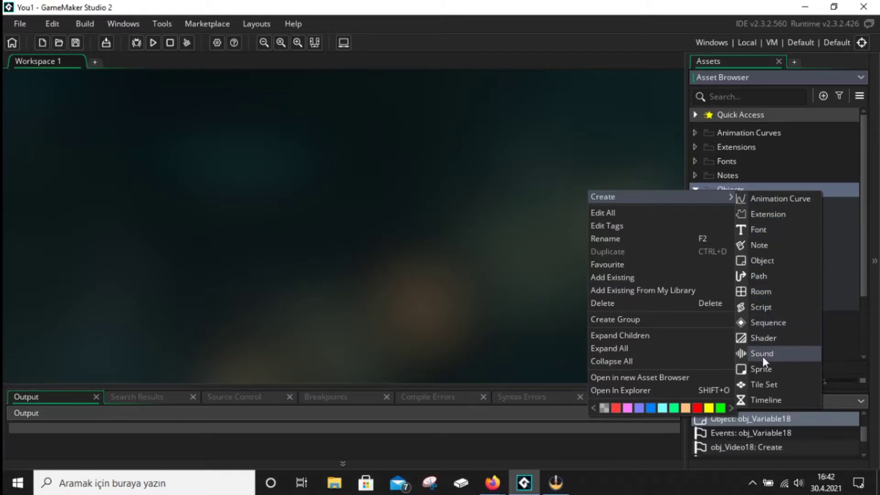
{"action": "left_click", "coordinate": [763, 259]}
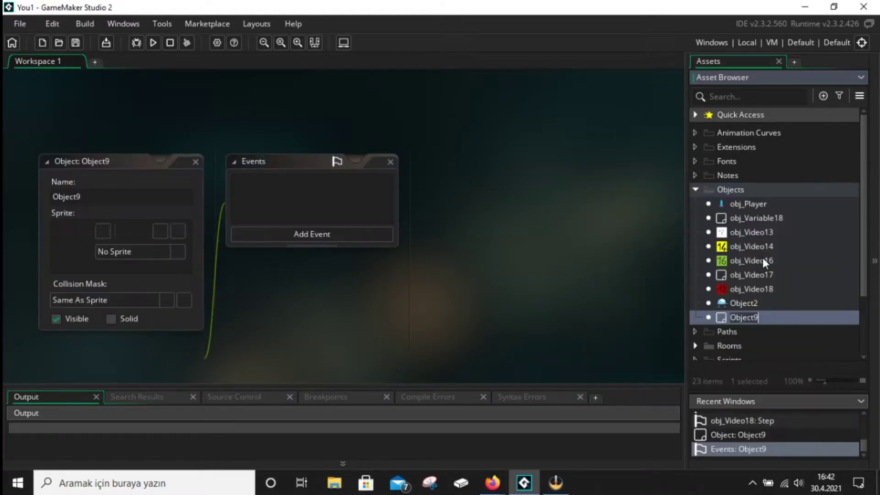
{"action": "left_click", "coordinate": [89, 198]}
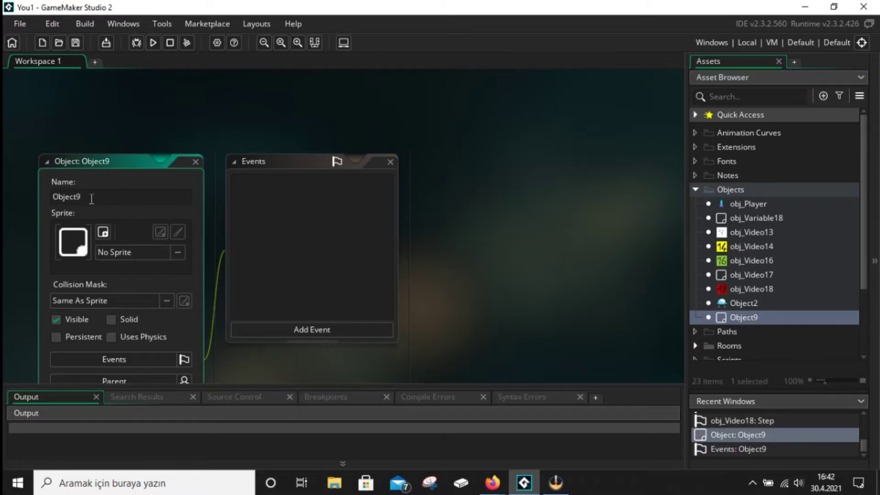
{"action": "double_click", "coordinate": [91, 199]}
{"action": "type", "text": "obj_"}
{"action": "type", "text": "A19"}
Add another object under Objects and rename it from Object10 to obj_B19.
{"action": "left_click", "coordinate": [213, 129]}
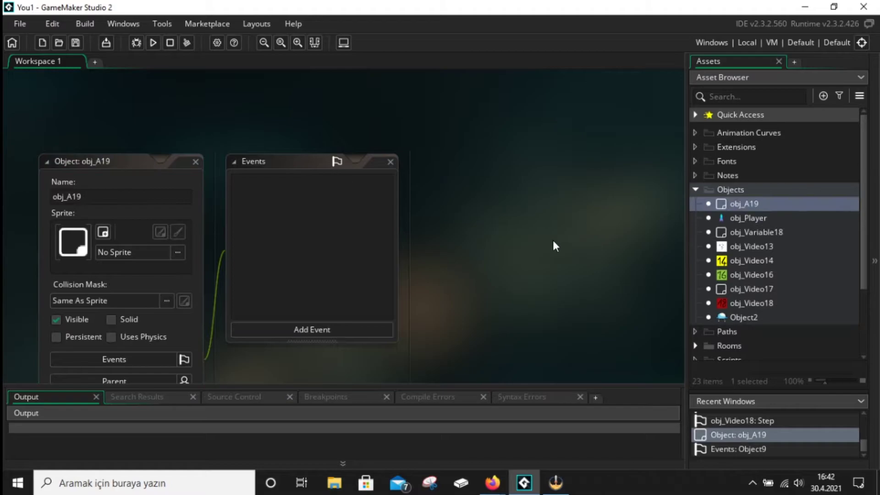
{"action": "right_click", "coordinate": [739, 191]}
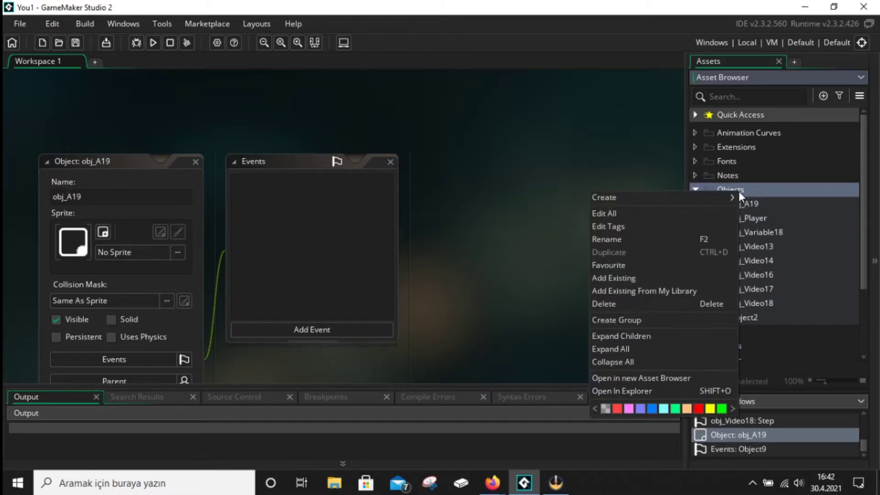
{"action": "mouse_move", "coordinate": [704, 199]}
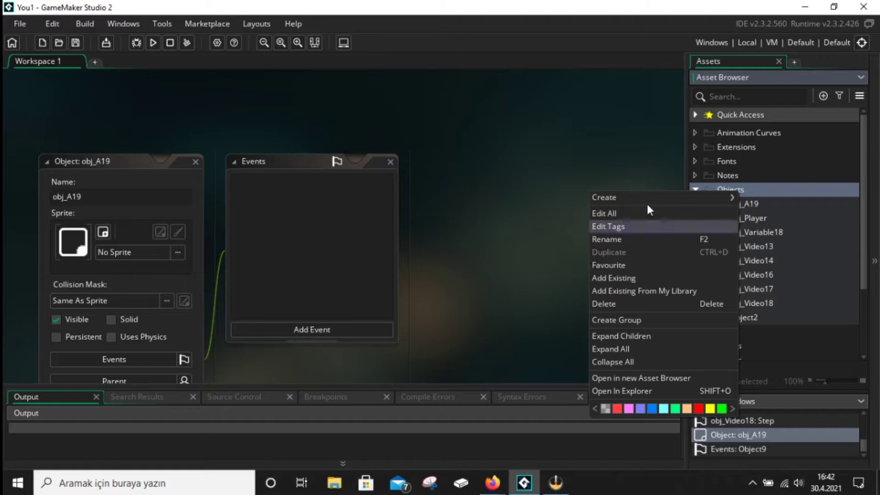
{"action": "left_click", "coordinate": [675, 189]}
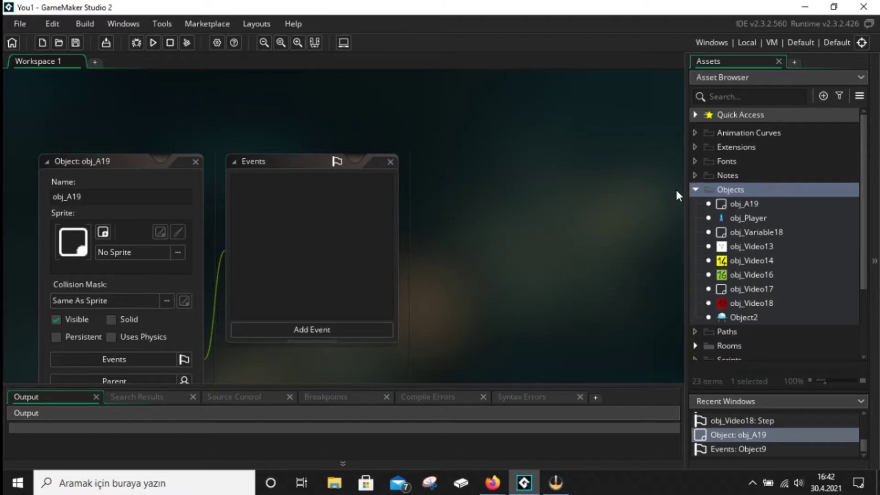
{"action": "right_click", "coordinate": [730, 193]}
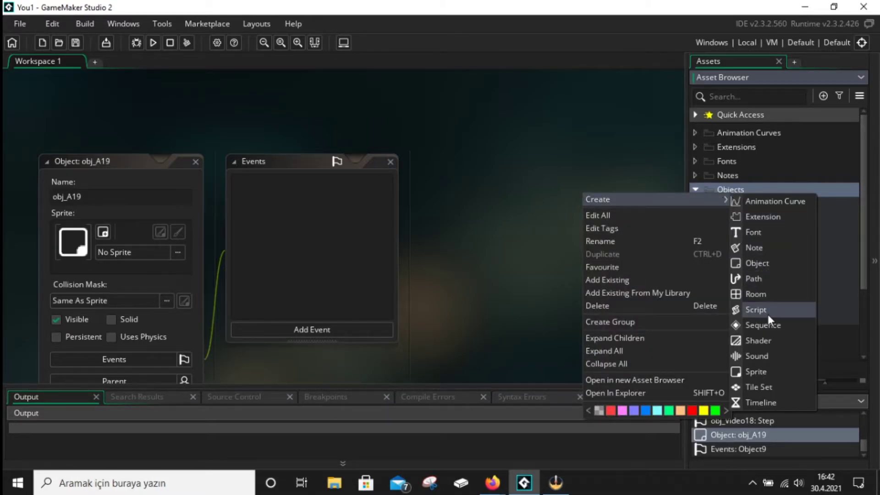
{"action": "left_click", "coordinate": [775, 268]}
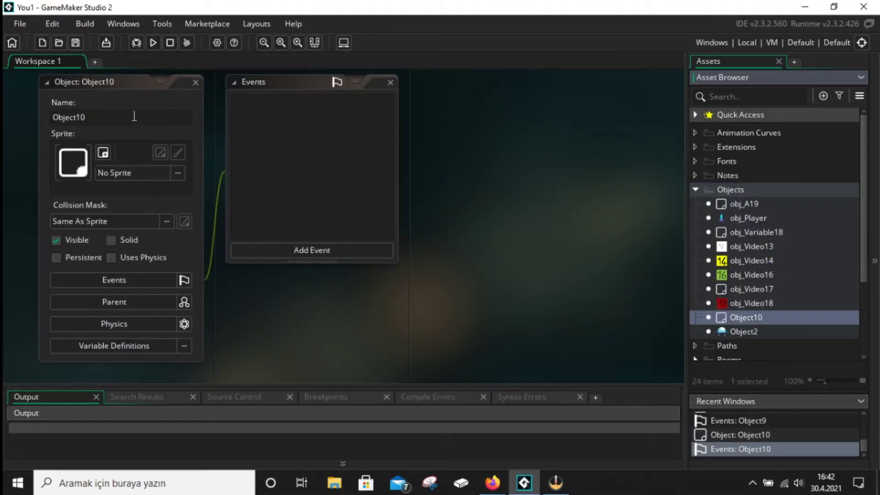
{"action": "left_click", "coordinate": [134, 116]}
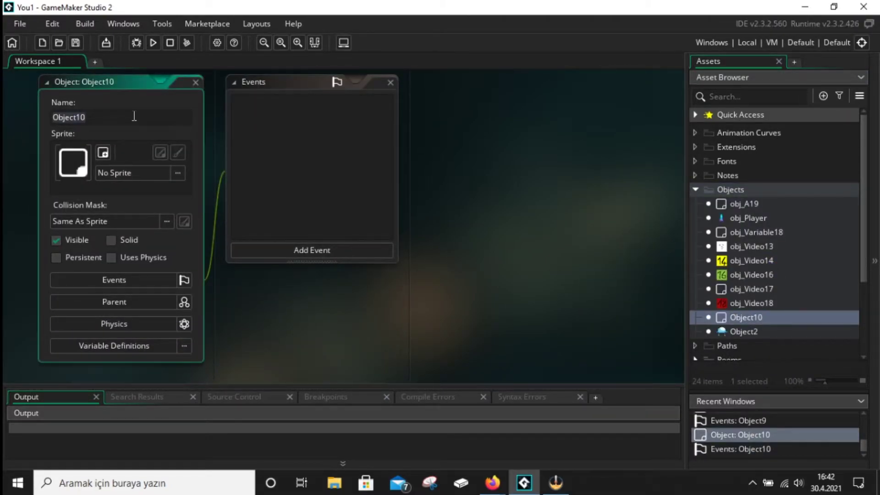
{"action": "key", "text": "ctrl+a"}
{"action": "type", "text": "obj"}
{"action": "type", "text": "_"}
{"action": "type", "text": "V"}
{"action": "key", "text": "BackSpace"}
{"action": "type", "text": "B"}
{"action": "type", "text": "19"}
Create a new sprite for obj_B19 and rename it from Sprite12 to spr_B19.
{"action": "left_click", "coordinate": [102, 154]}
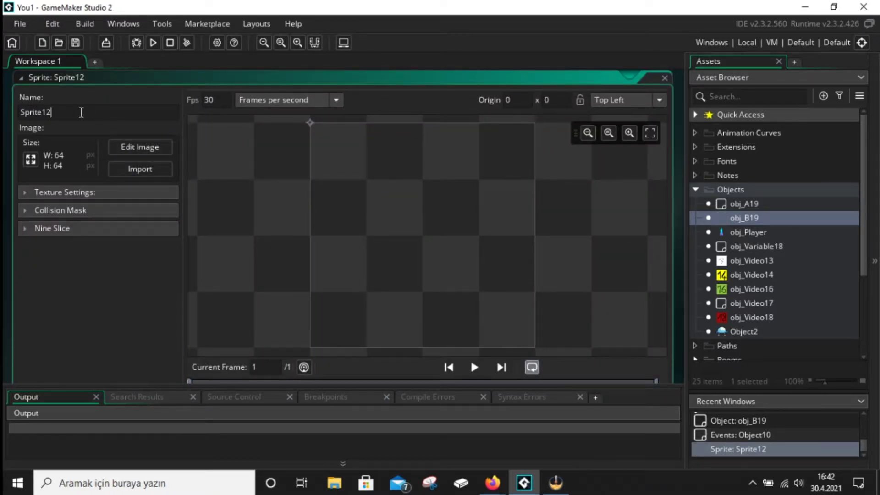
{"action": "left_click_drag", "start_coordinate": [81, 112], "coordinate": [6, 118]}
{"action": "type", "text": "spr"}
{"action": "type", "text": "_"}
{"action": "type", "text": "B19"}
{"action": "key", "text": "Return"}
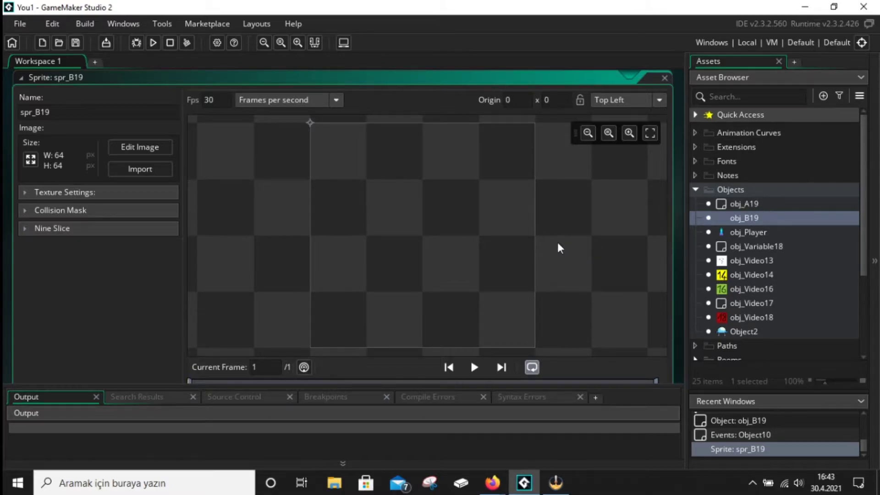
Fill the whole spr_B19 canvas with solid green.
{"action": "left_click", "coordinate": [152, 156]}
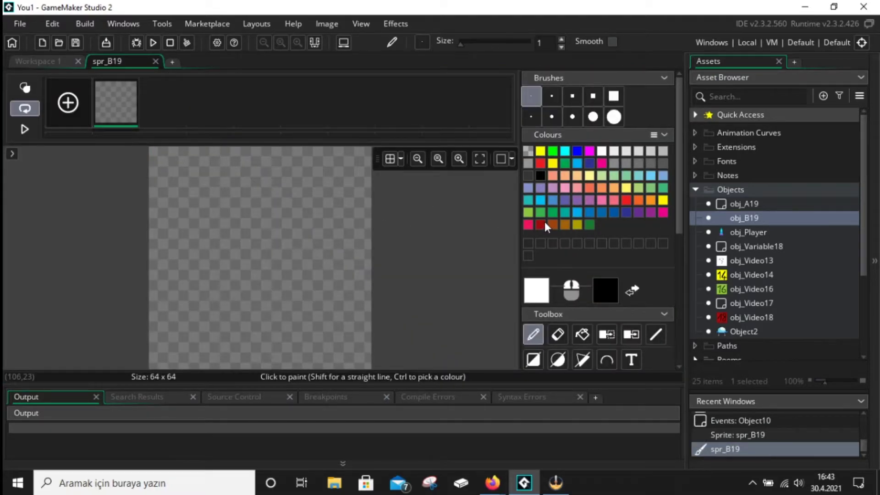
{"action": "left_click", "coordinate": [545, 213]}
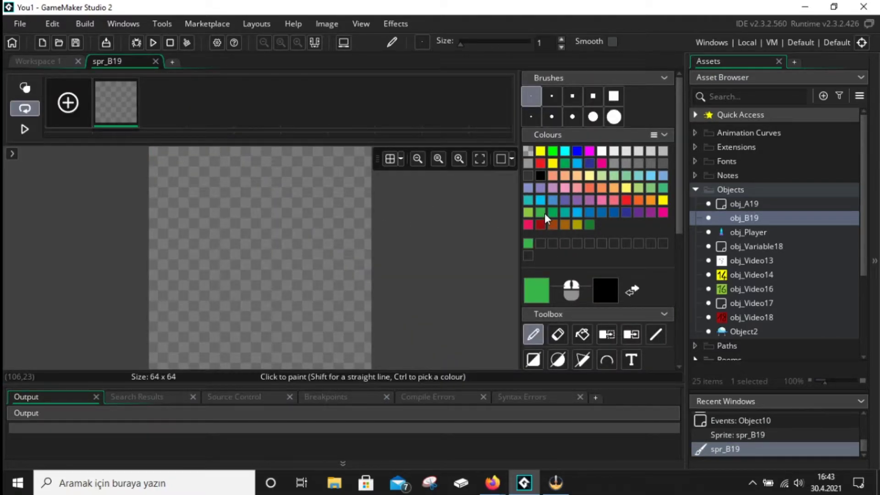
{"action": "left_click", "coordinate": [582, 334]}
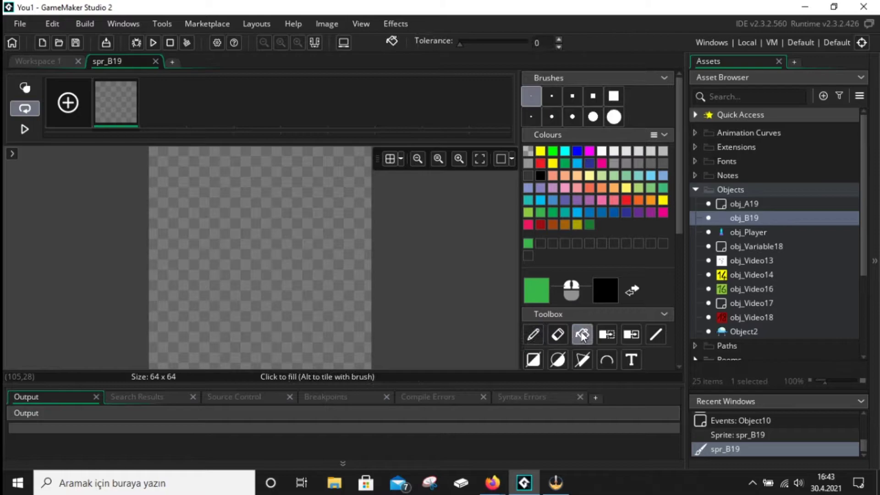
{"action": "left_click", "coordinate": [291, 228]}
Draw a black 19 on the green sprite with a small pencil and close the image editor.
{"action": "left_click", "coordinate": [551, 96]}
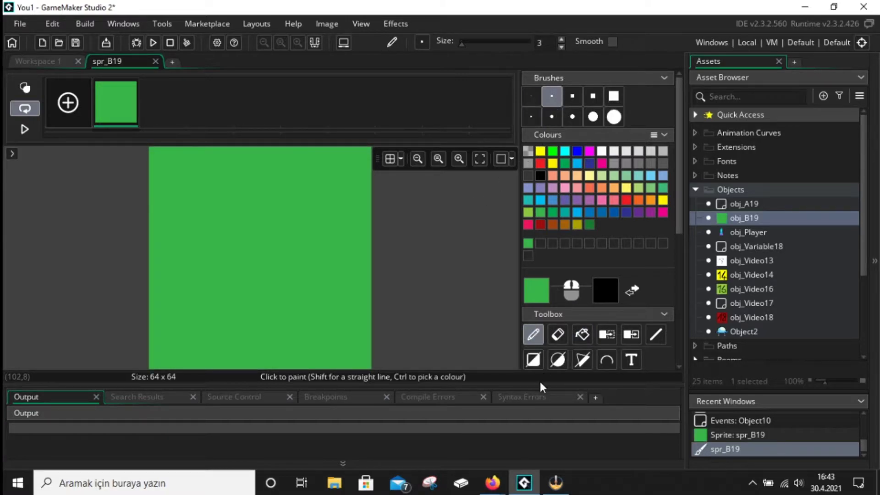
{"action": "mouse_move", "coordinate": [165, 282]}
{"action": "right_mouse_down"}
{"action": "mouse_move", "coordinate": [228, 220]}
{"action": "mouse_move", "coordinate": [214, 346]}
{"action": "right_mouse_up"}
{"action": "mouse_move", "coordinate": [304, 252]}
{"action": "right_mouse_down"}
{"action": "mouse_move", "coordinate": [275, 183]}
{"action": "mouse_move", "coordinate": [328, 216]}
{"action": "mouse_move", "coordinate": [279, 340]}
{"action": "right_mouse_up"}
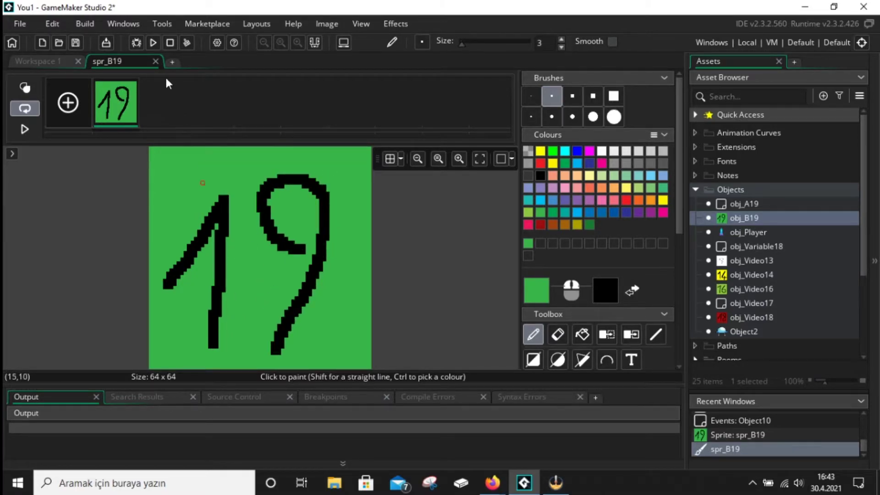
{"action": "left_click", "coordinate": [156, 62]}
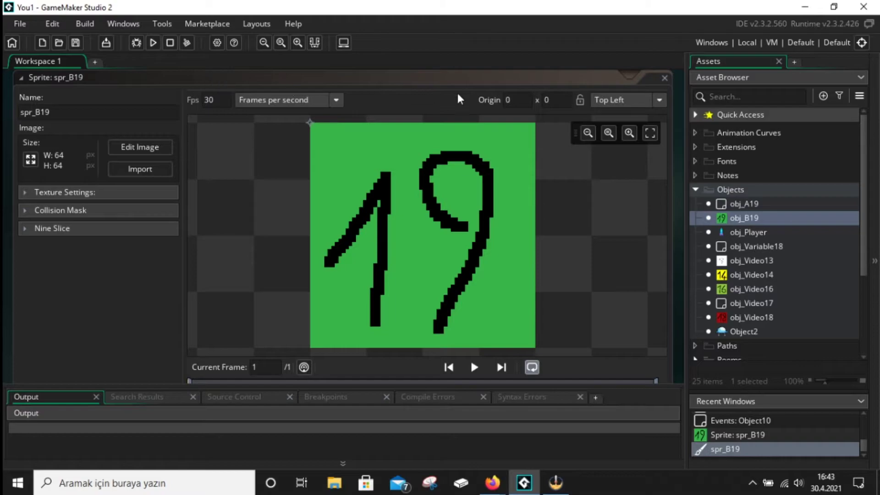
Close the spr_B19 sprite editor and scroll the workspace back up.
{"action": "left_click", "coordinate": [664, 86]}
{"action": "left_click", "coordinate": [665, 78]}
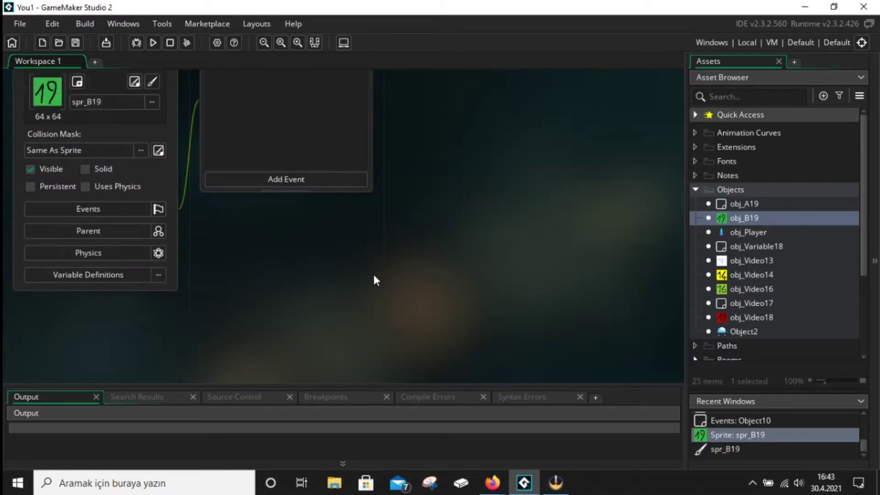
{"action": "scroll", "coordinate": [440, 225], "scroll_direction": "up", "scroll_amount": 5}
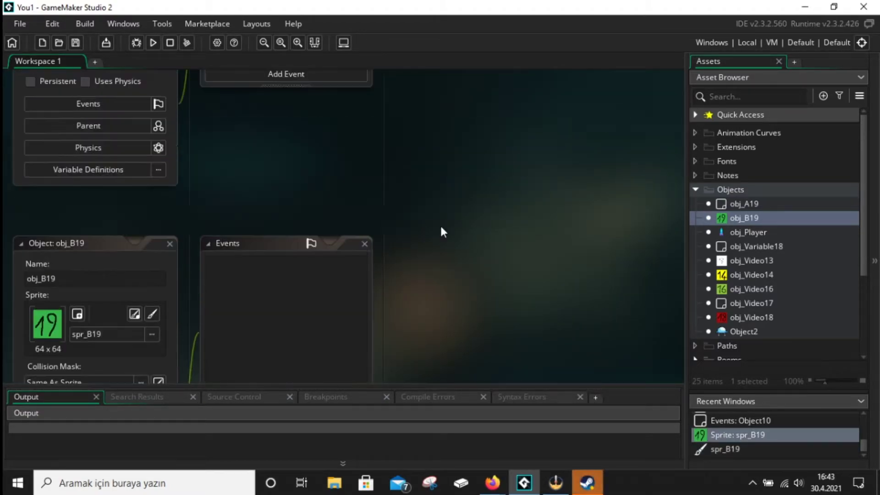
{"action": "scroll", "coordinate": [441, 227], "scroll_direction": "up", "scroll_amount": 1}
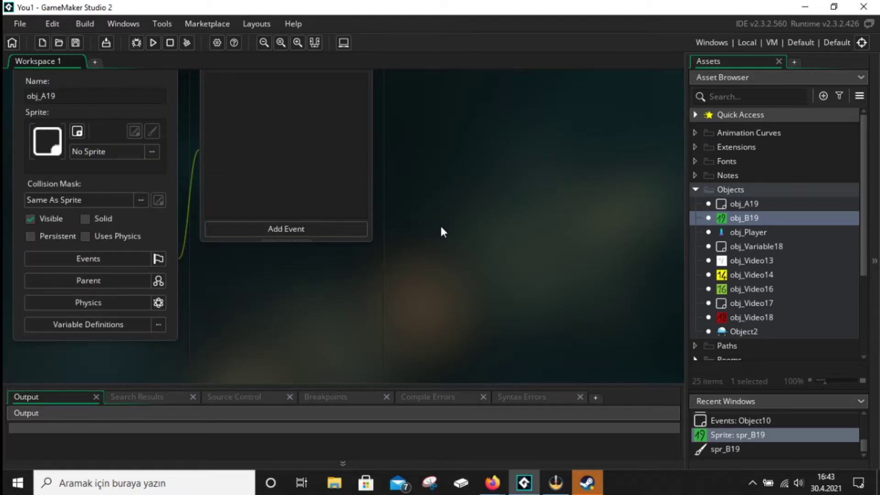
{"action": "scroll", "coordinate": [385, 224], "scroll_direction": "up", "scroll_amount": 1}
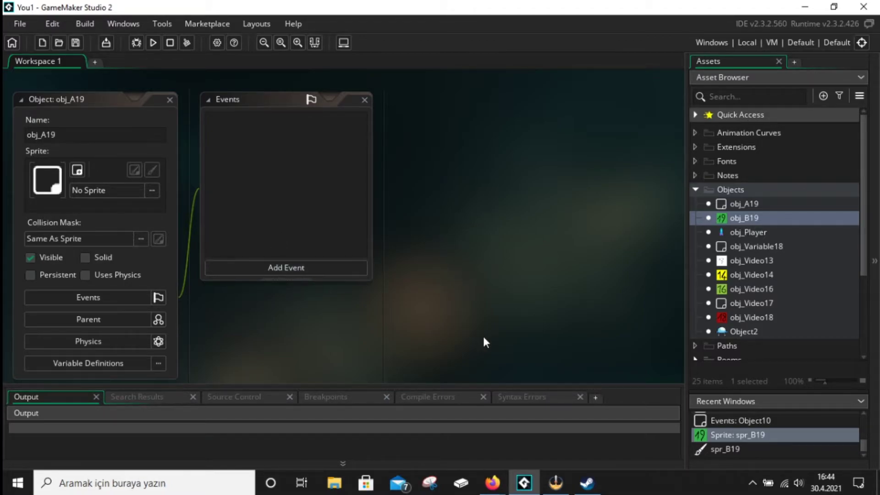
Review the code slide in Firefox, then back in GameMaker select the Rooms folder.
{"action": "mouse_move", "coordinate": [492, 483]}
{"action": "left_click", "coordinate": [536, 435]}
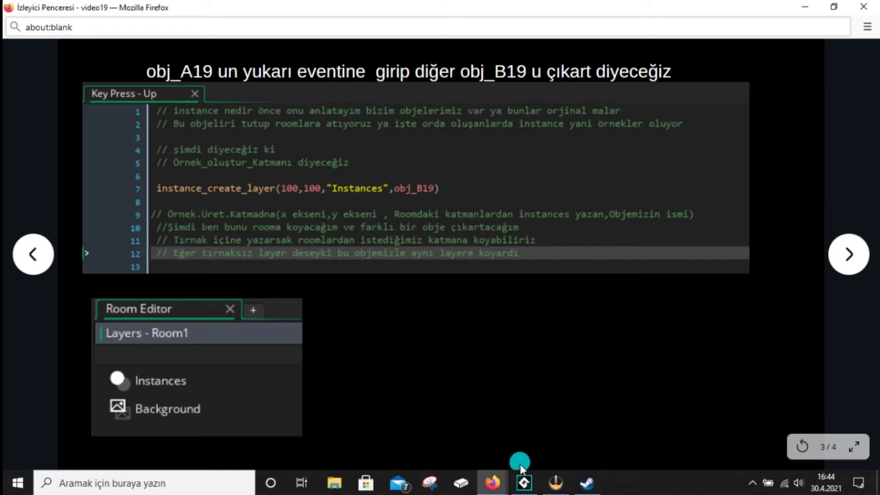
{"action": "left_click", "coordinate": [522, 479]}
{"action": "scroll", "coordinate": [454, 233], "scroll_direction": "down", "scroll_amount": 2}
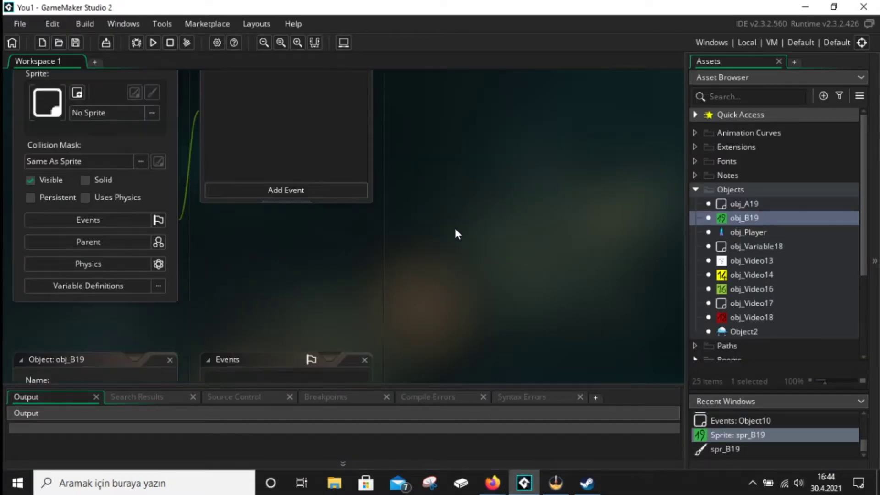
{"action": "scroll", "coordinate": [455, 229], "scroll_direction": "down", "scroll_amount": 3}
{"action": "scroll", "coordinate": [722, 247], "scroll_direction": "down", "scroll_amount": 3}
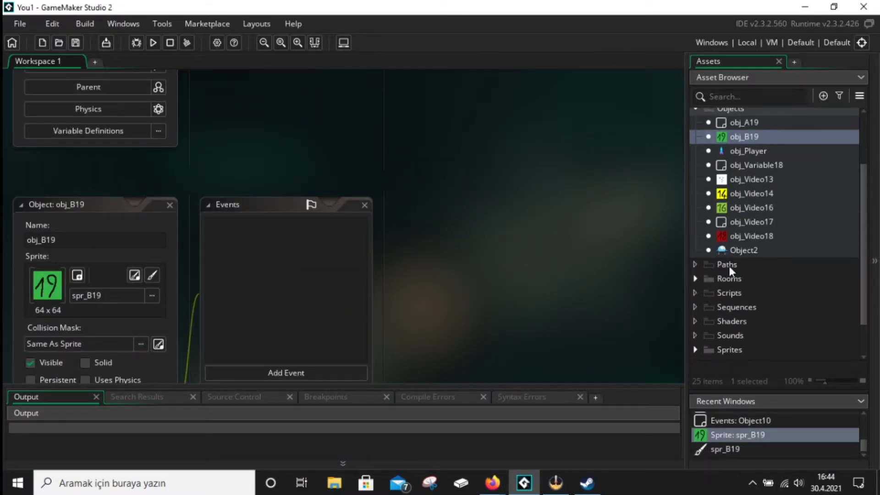
{"action": "left_click", "coordinate": [731, 279]}
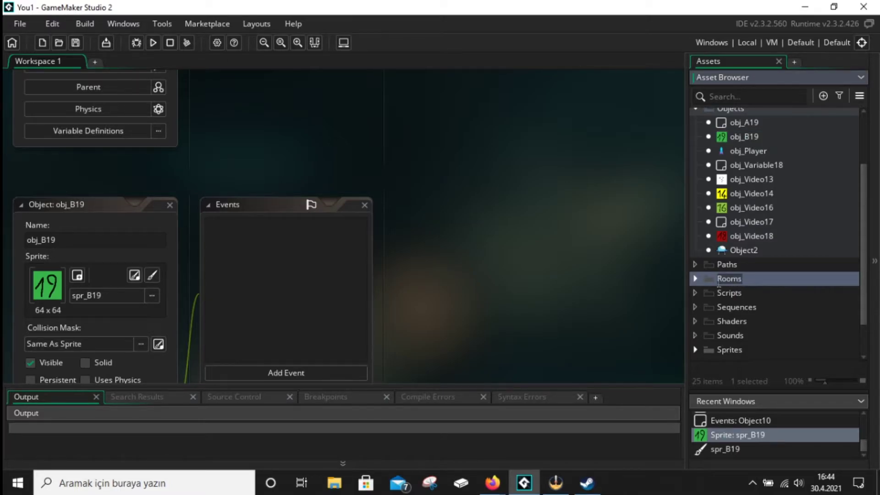
Open room_ilk, delete its old instance and place a fresh obj_Video18 instance.
{"action": "left_click", "coordinate": [777, 280]}
{"action": "double_click", "coordinate": [777, 280]}
{"action": "double_click", "coordinate": [756, 294]}
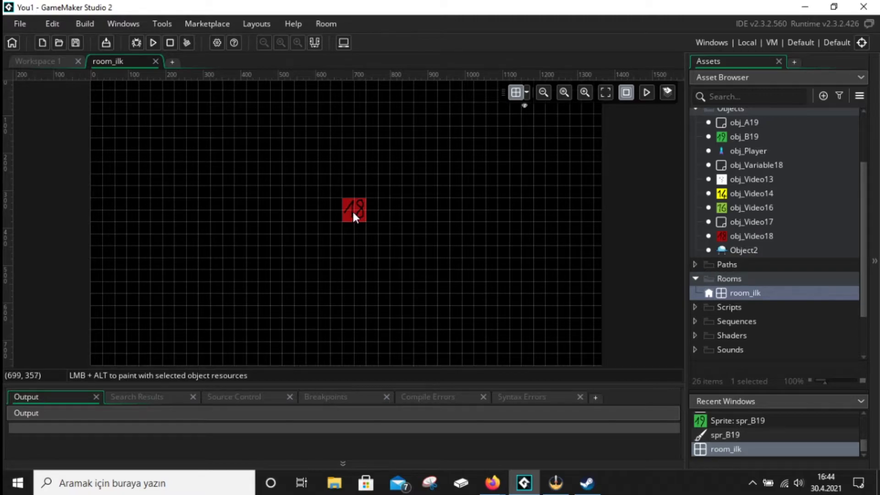
{"action": "key", "text": "Delete"}
{"action": "left_click", "coordinate": [756, 238]}
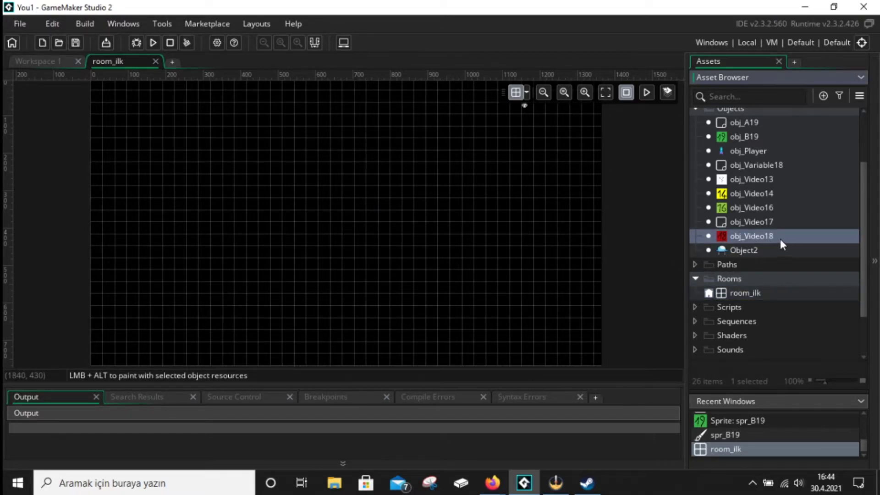
{"action": "left_click_drag", "start_coordinate": [775, 238], "coordinate": [273, 185]}
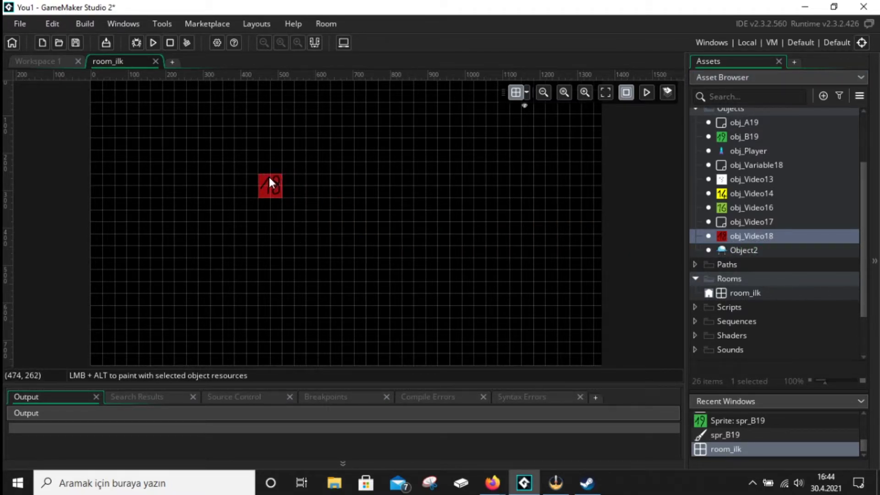
{"action": "left_click", "coordinate": [329, 23]}
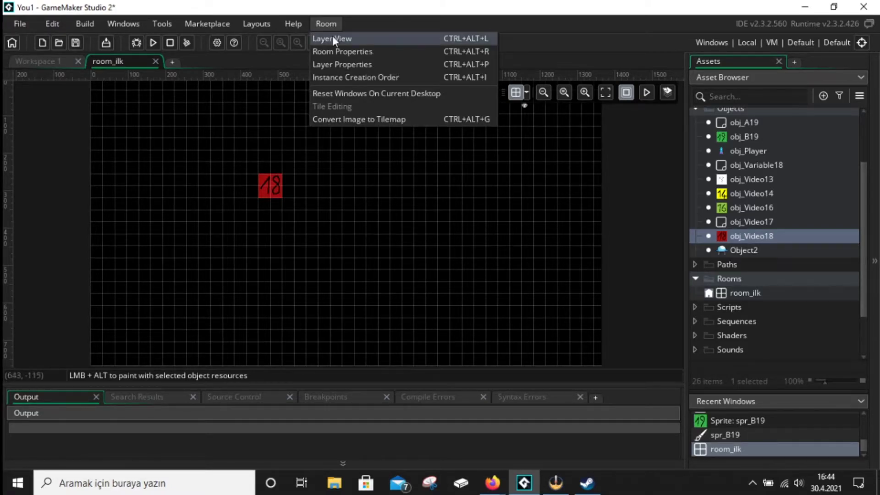
Restore the room editor panels, move obj_Video18 to (480, 288) and add a second one.
{"action": "left_click", "coordinate": [350, 95]}
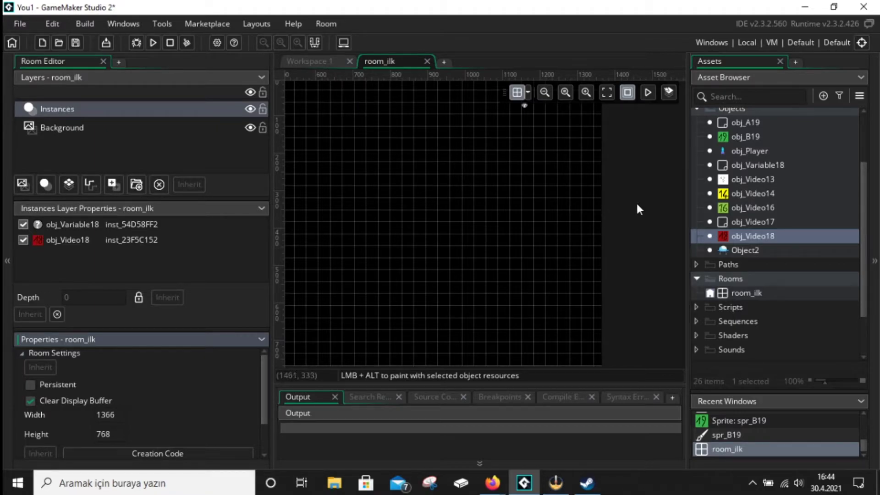
{"action": "middle_click_drag", "start_coordinate": [408, 198], "coordinate": [602, 212]}
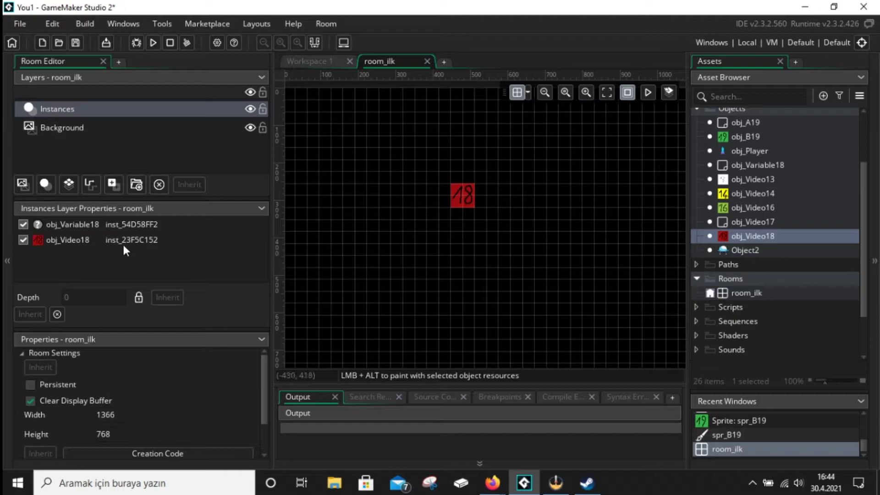
{"action": "left_click_drag", "start_coordinate": [463, 206], "coordinate": [469, 223]}
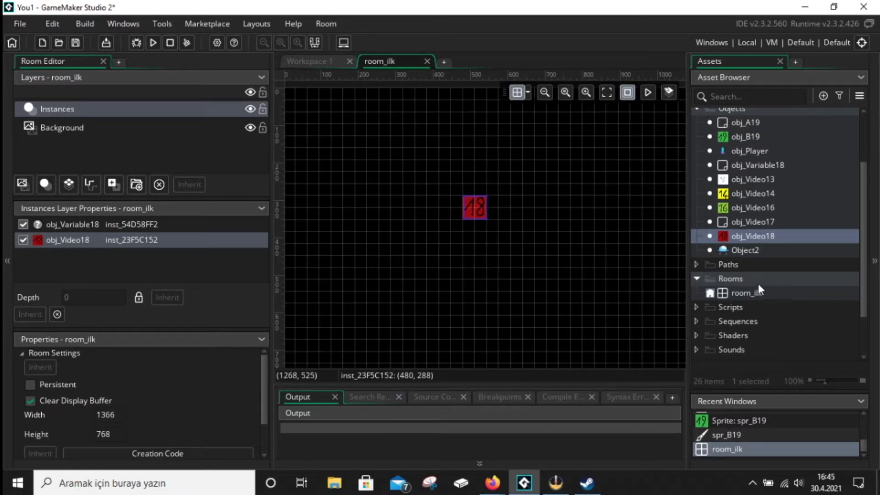
{"action": "left_click", "coordinate": [485, 209]}
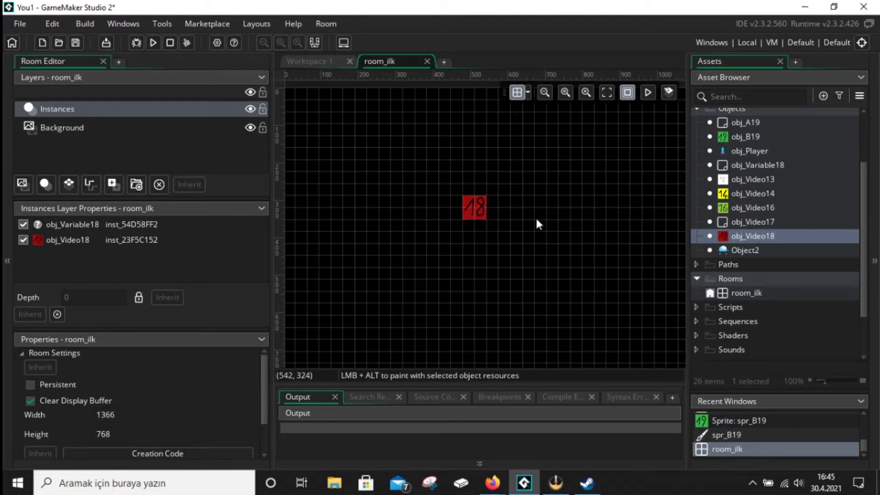
{"action": "left_click_drag", "start_coordinate": [757, 235], "coordinate": [582, 254]}
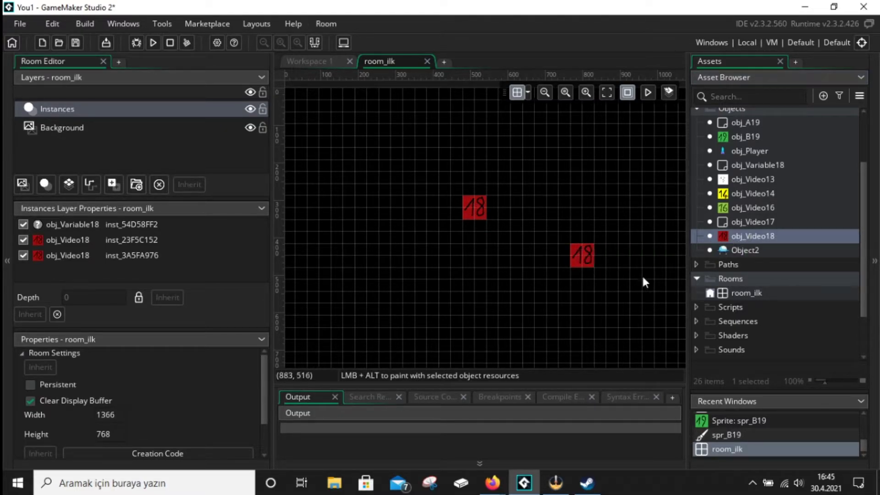
Add a third obj_Video18 instance, then delete all three obj_Video18 instances from room_ilk.
{"action": "left_click_drag", "start_coordinate": [733, 236], "coordinate": [391, 255]}
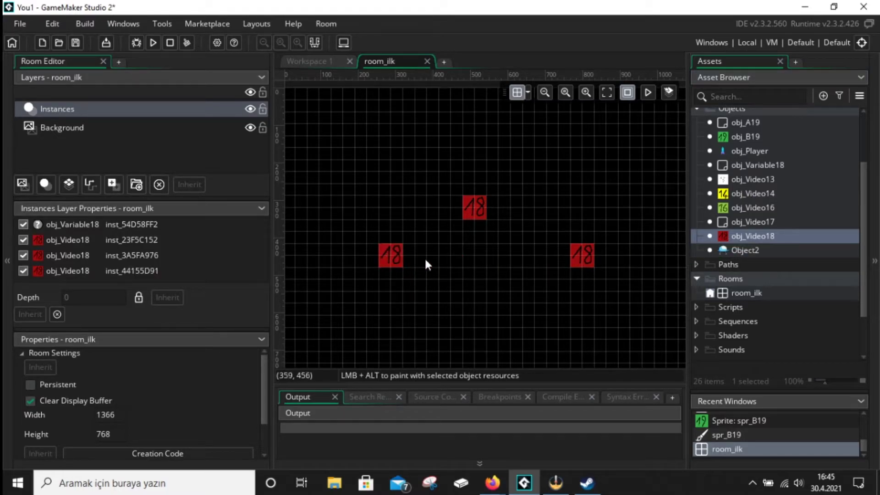
{"action": "left_click", "coordinate": [481, 213]}
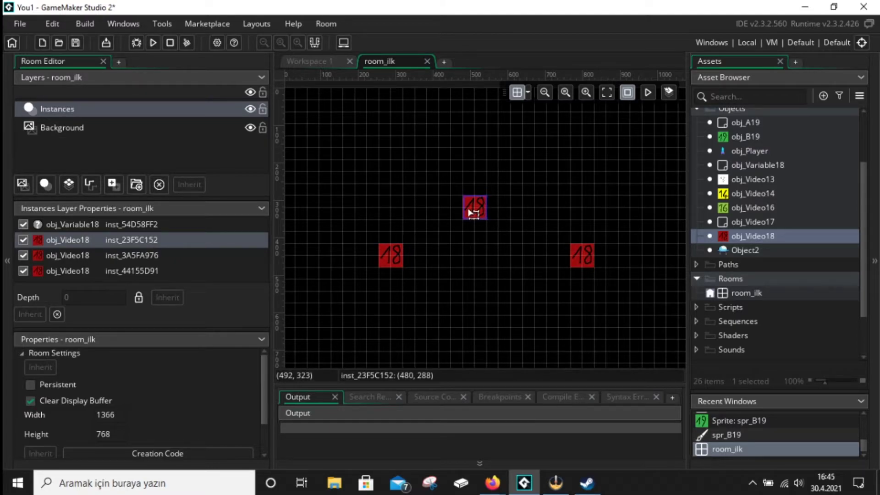
{"action": "key", "text": "Delete"}
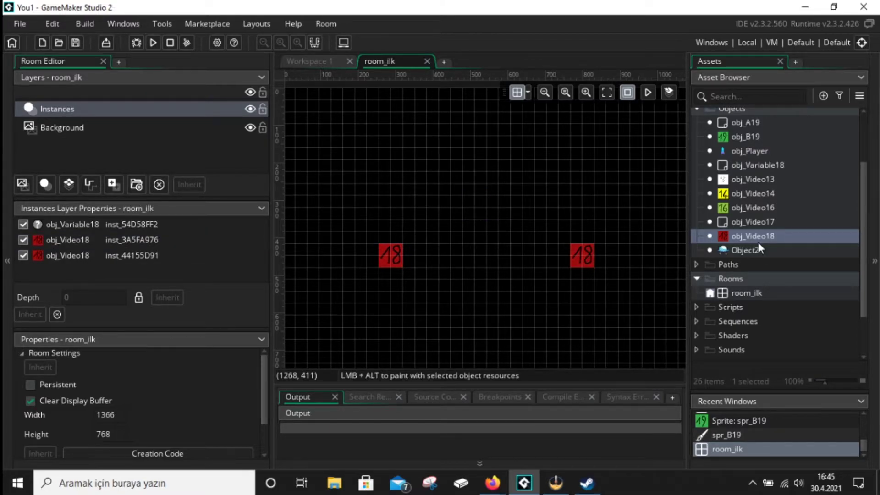
{"action": "left_click", "coordinate": [585, 265]}
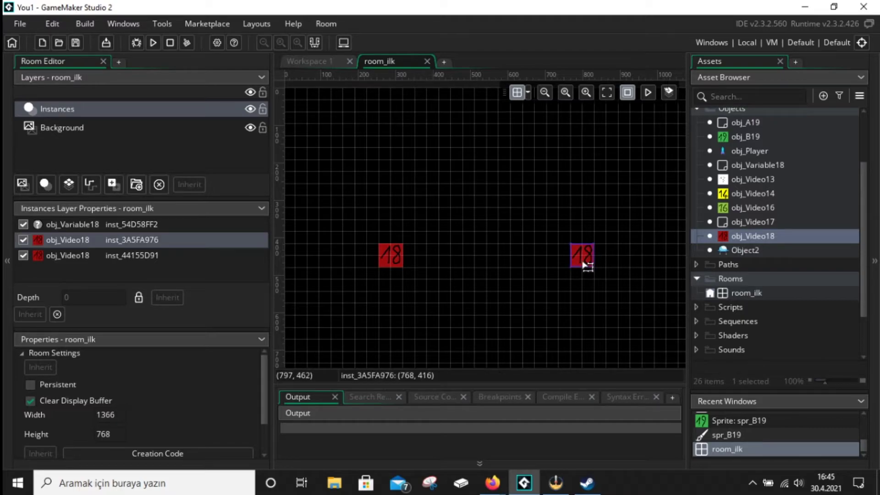
{"action": "key", "text": "Delete"}
{"action": "left_click", "coordinate": [393, 259]}
{"action": "key", "text": "Delete"}
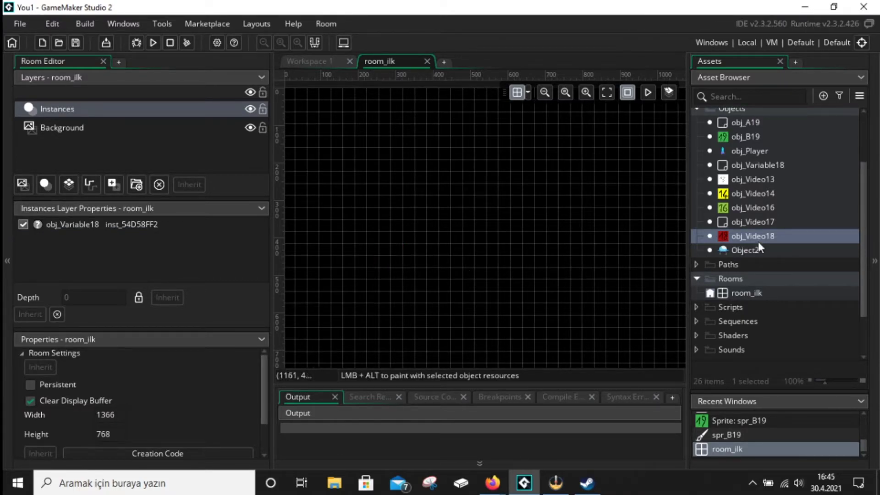
{"action": "left_click", "coordinate": [760, 241]}
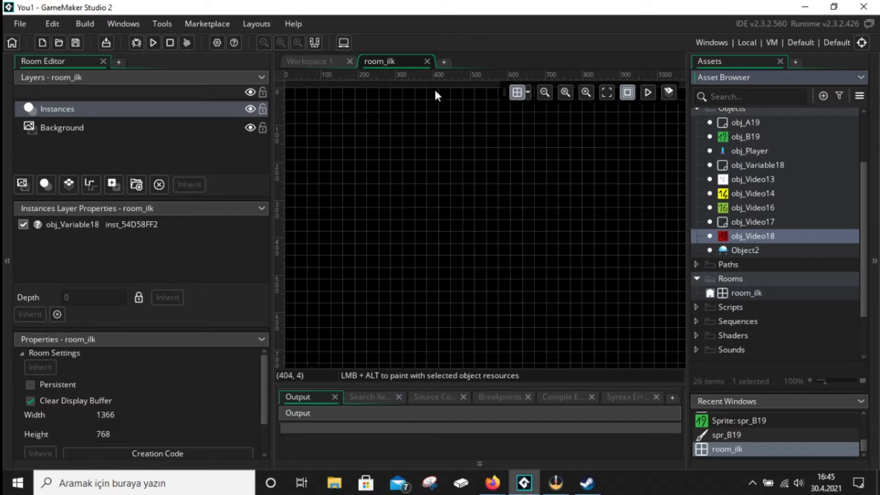
{"action": "left_click", "coordinate": [428, 61]}
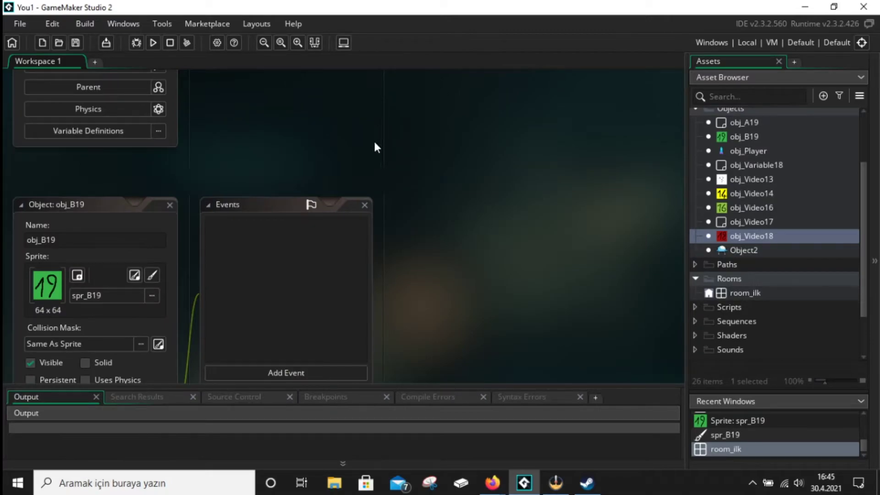
{"action": "scroll", "coordinate": [316, 208], "scroll_direction": "up", "scroll_amount": 6}
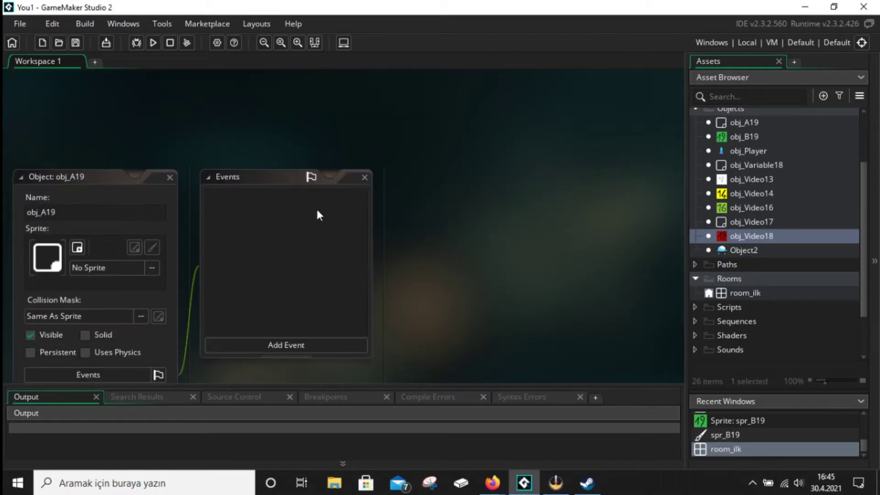
{"action": "scroll", "coordinate": [316, 208], "scroll_direction": "down", "scroll_amount": 1}
{"action": "mouse_move", "coordinate": [493, 483]}
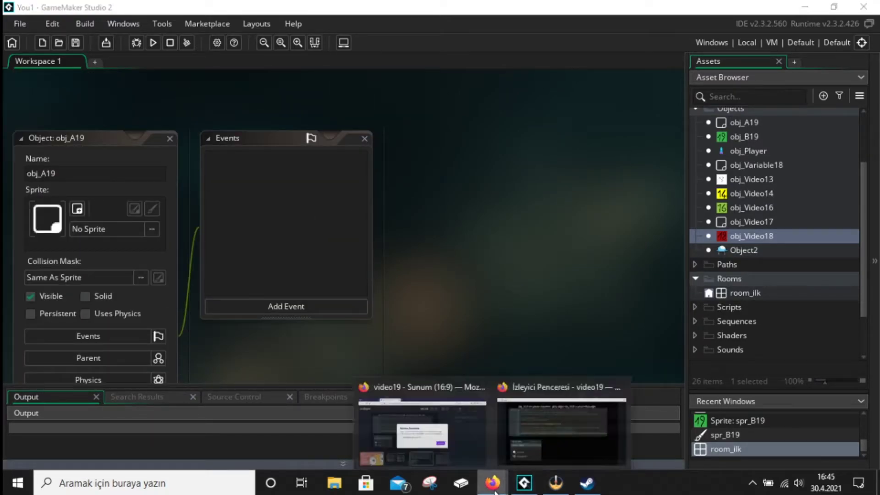
{"action": "left_click", "coordinate": [520, 450]}
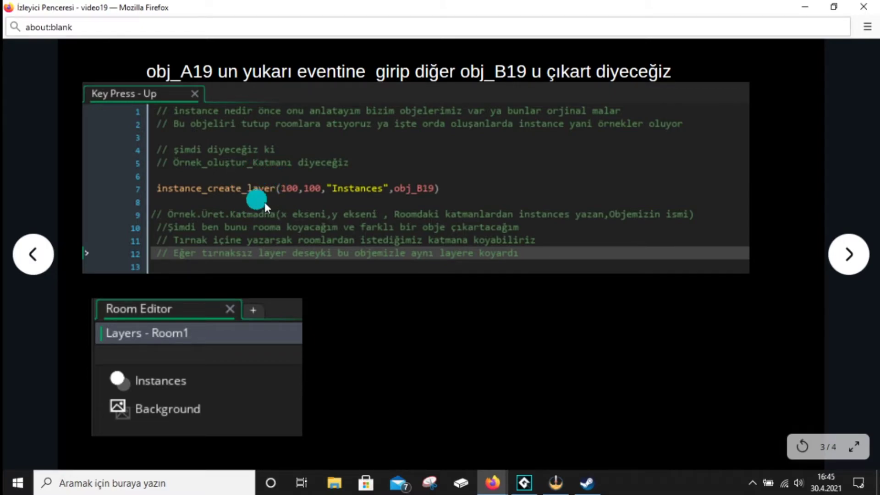
{"action": "left_click", "coordinate": [525, 483]}
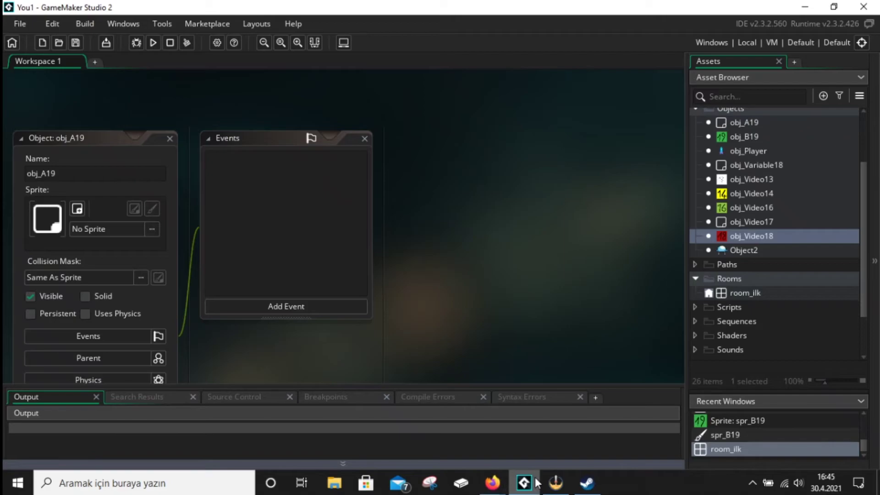
{"action": "double_click", "coordinate": [784, 292]}
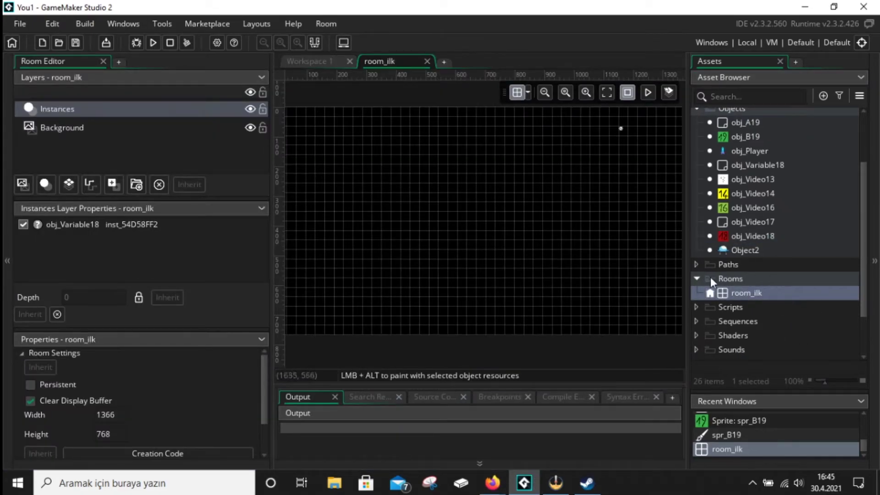
Delete the obj_Variable18 instance and remove the extra Instances_1 layer, leaving Instances and Background.
{"action": "left_click", "coordinate": [621, 128]}
{"action": "key", "text": "Delete"}
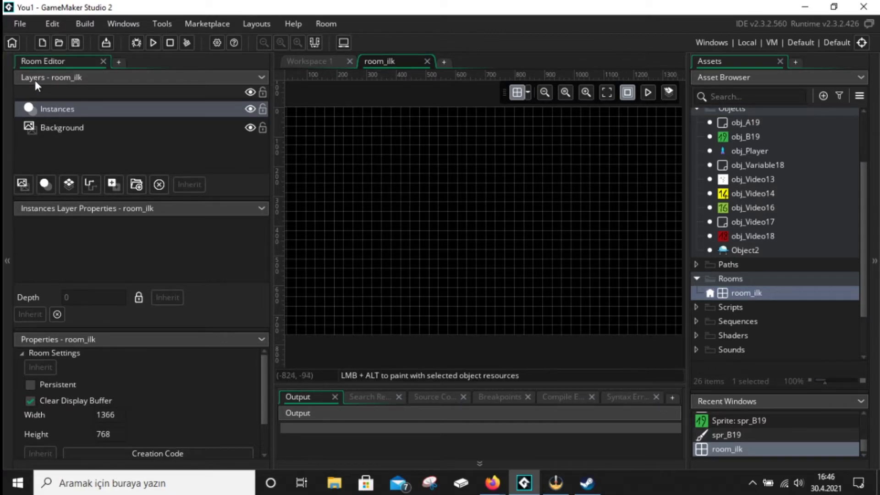
{"action": "left_click", "coordinate": [46, 181]}
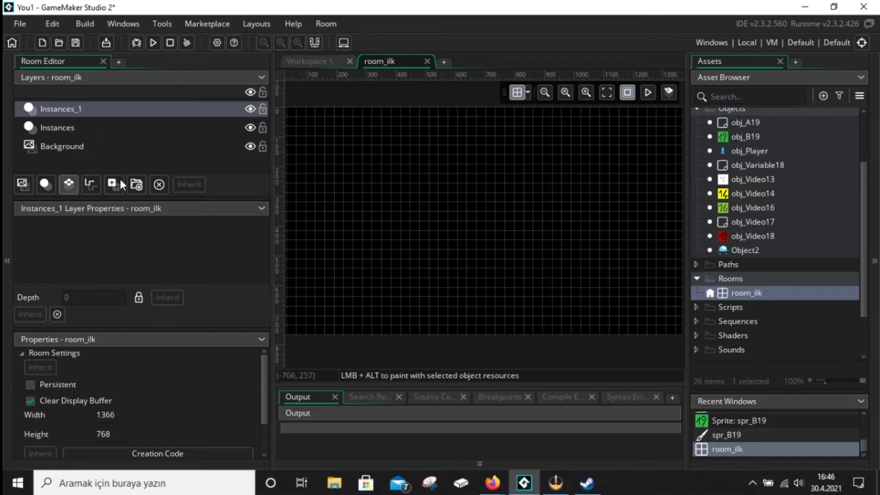
{"action": "left_click", "coordinate": [77, 110]}
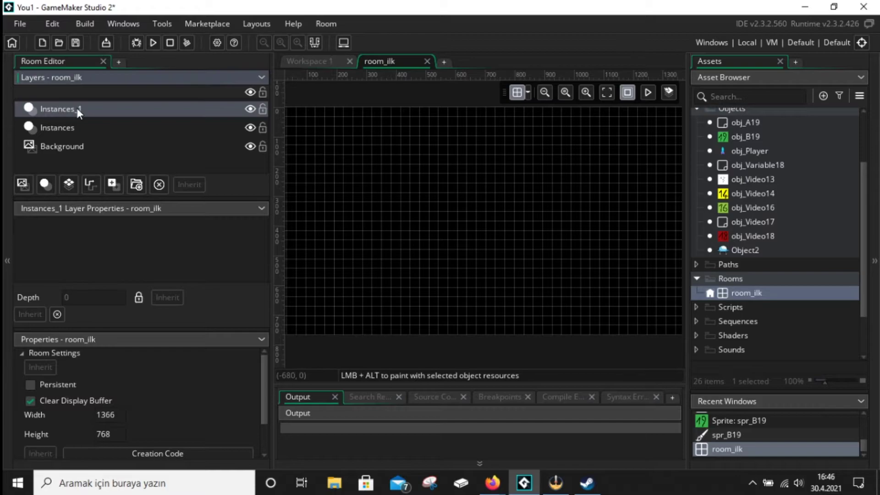
{"action": "key", "text": "Delete"}
{"action": "left_click", "coordinate": [75, 110]}
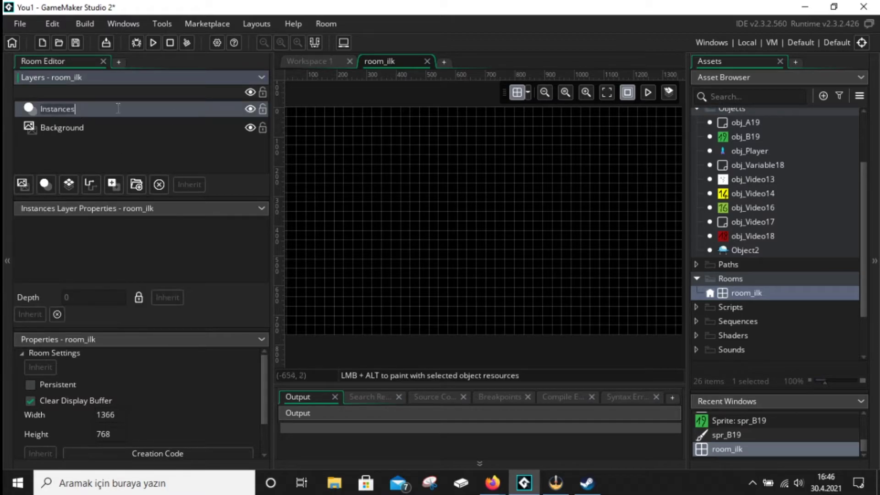
{"action": "left_click", "coordinate": [493, 200]}
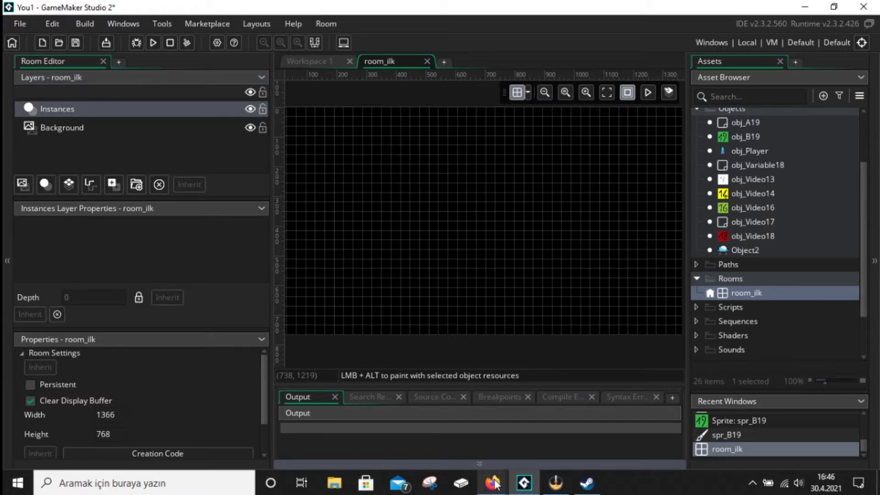
{"action": "mouse_move", "coordinate": [508, 476]}
{"action": "left_click", "coordinate": [514, 431]}
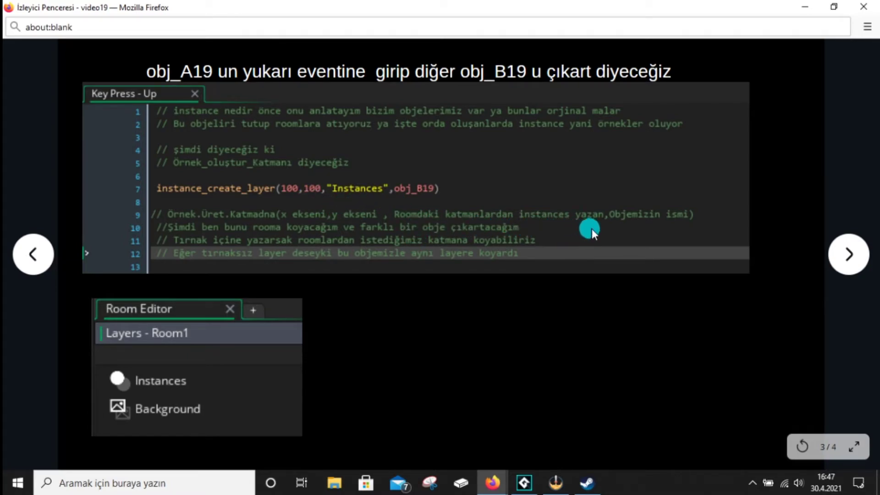
{"action": "left_click", "coordinate": [537, 485]}
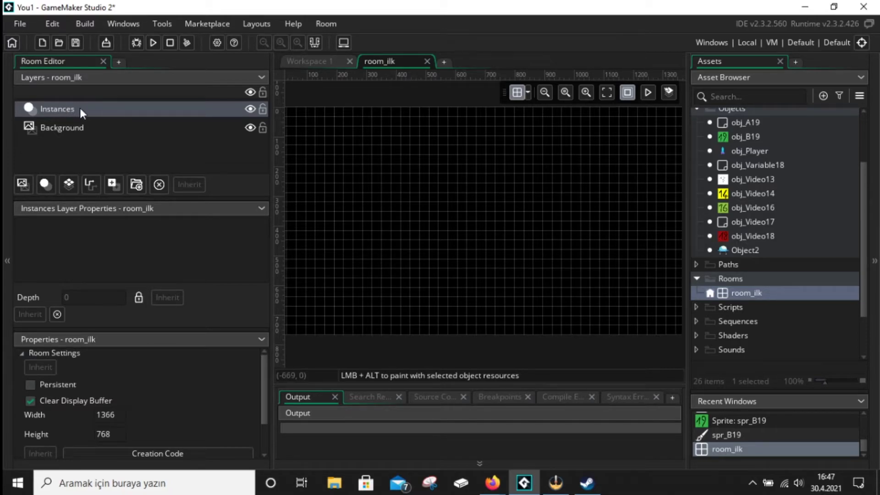
Add a new instance layer to room_ilk and bring the tutorial slides forward.
{"action": "left_click", "coordinate": [46, 184]}
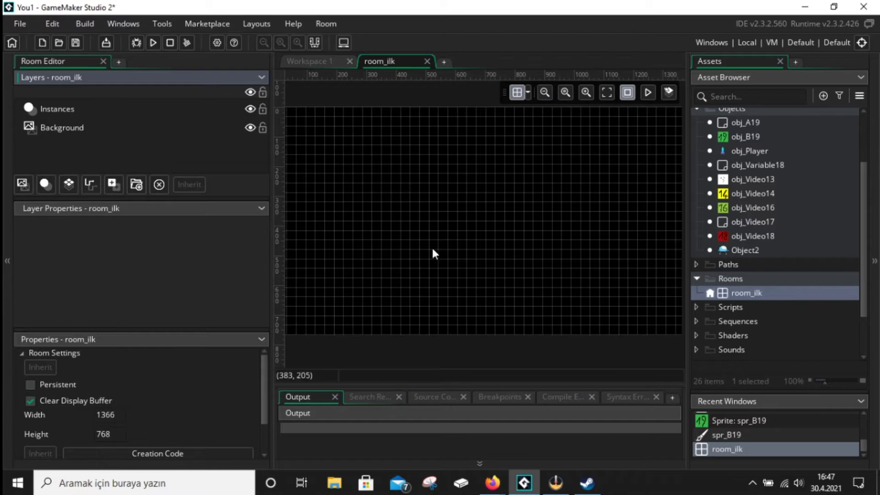
{"action": "mouse_move", "coordinate": [492, 487]}
{"action": "left_click", "coordinate": [543, 439]}
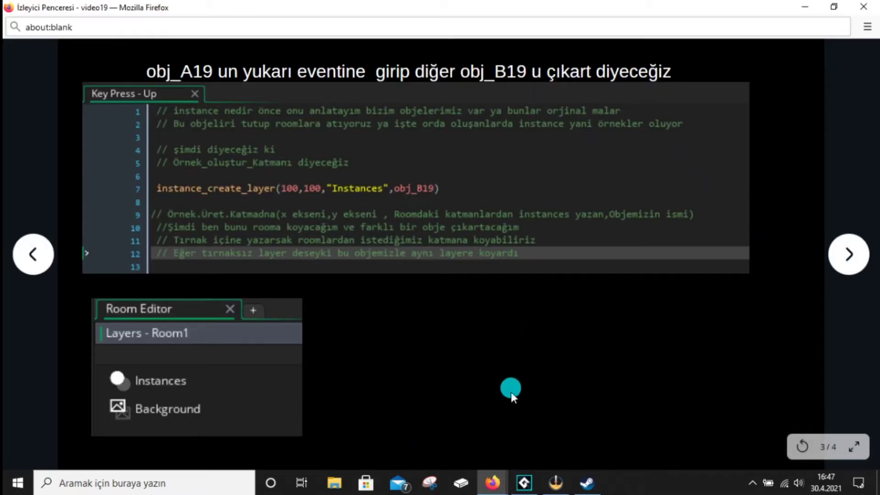
Back in GameMaker, drag obj_B19 over the room_ilk canvas without dropping it.
{"action": "left_click", "coordinate": [524, 483]}
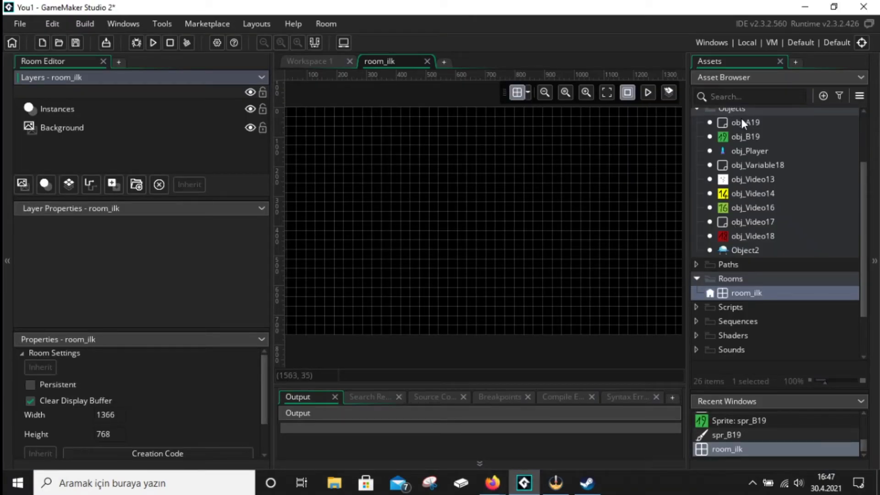
{"action": "left_click", "coordinate": [743, 137]}
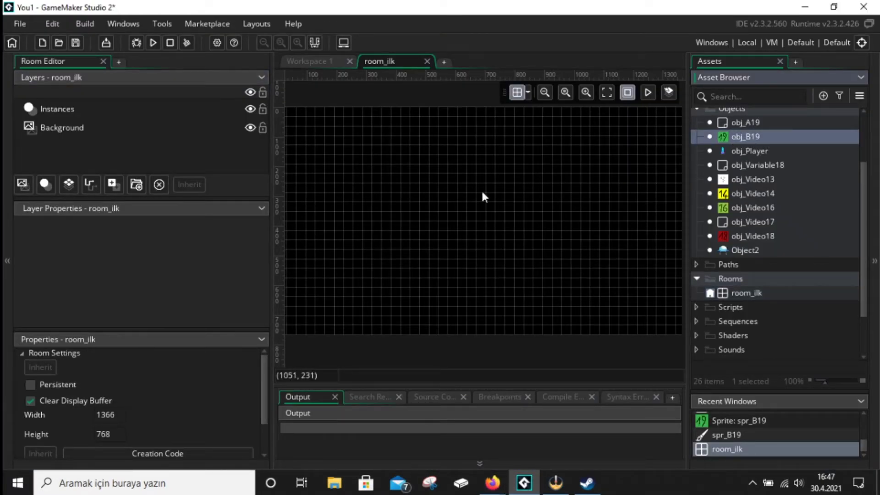
{"action": "left_click_drag", "start_coordinate": [774, 130], "coordinate": [742, 140]}
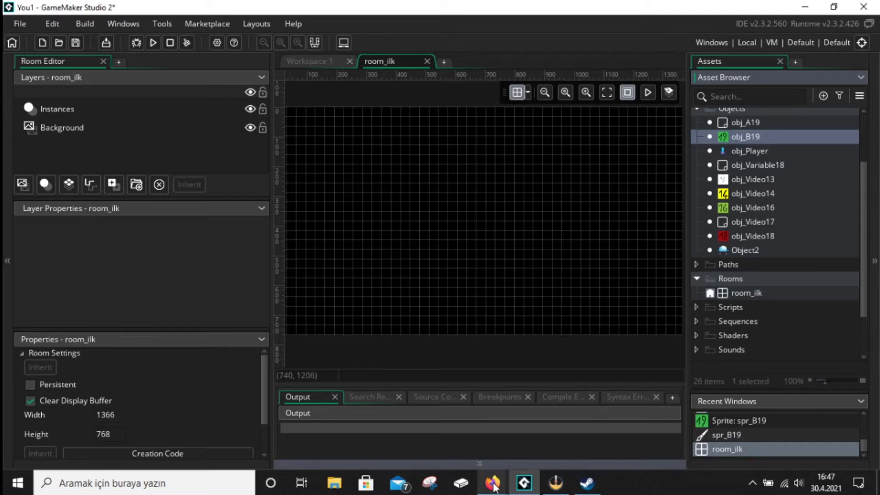
Check the slide's Key Press - Up instance_create_layer code and Room1 layers, then return to GameMaker.
{"action": "mouse_move", "coordinate": [493, 482]}
{"action": "left_click", "coordinate": [531, 436]}
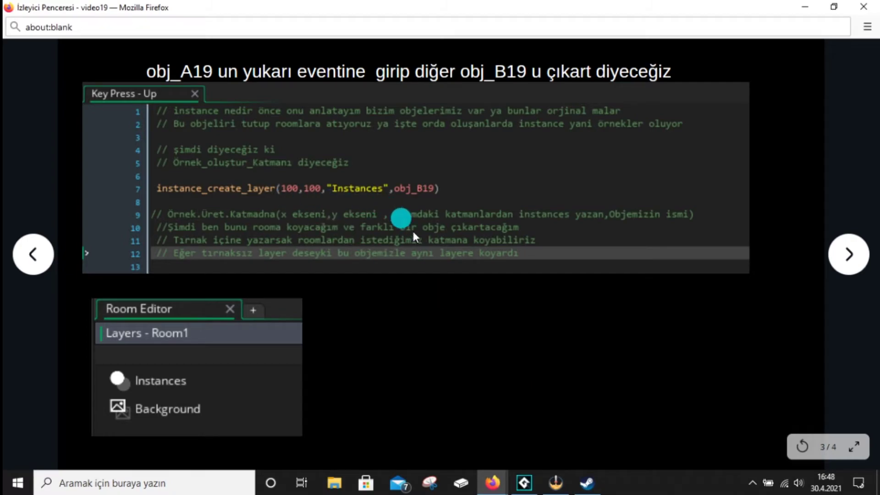
{"action": "left_click", "coordinate": [526, 485]}
Close room_ilk and give obj_A19 a Key Pressed > Up event.
{"action": "left_click", "coordinate": [431, 61]}
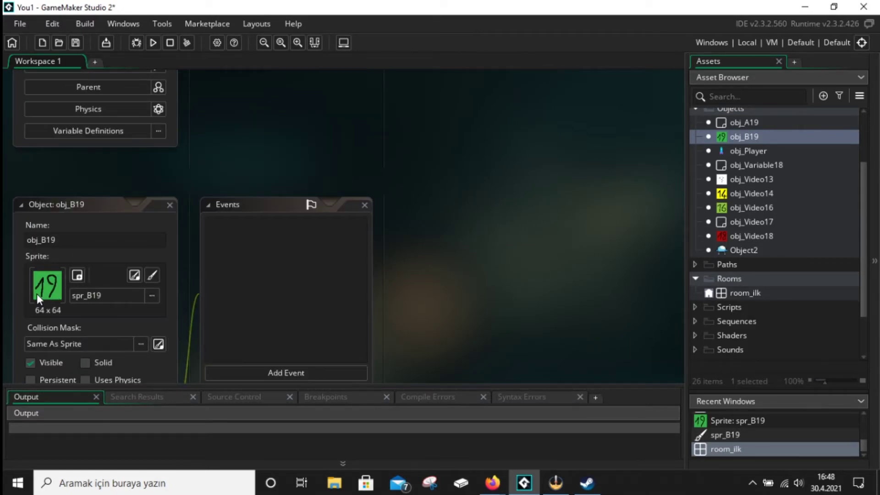
{"action": "scroll", "coordinate": [531, 76], "scroll_direction": "up", "scroll_amount": 4}
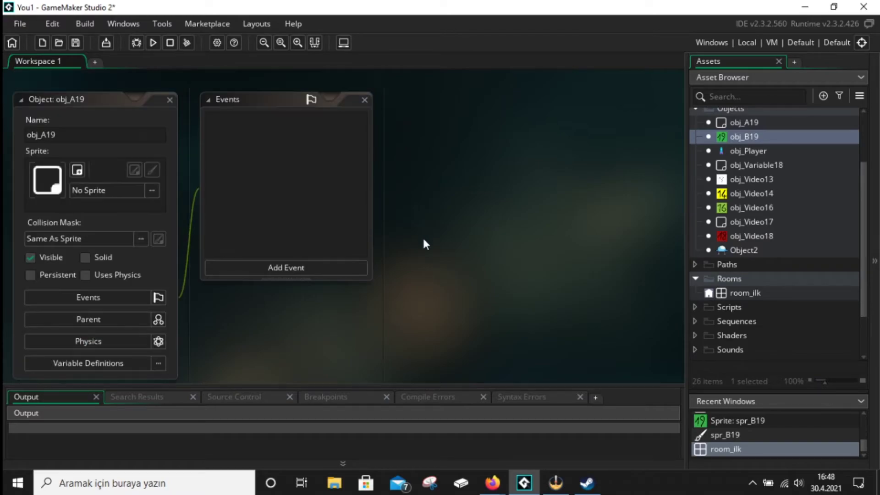
{"action": "left_click", "coordinate": [301, 268]}
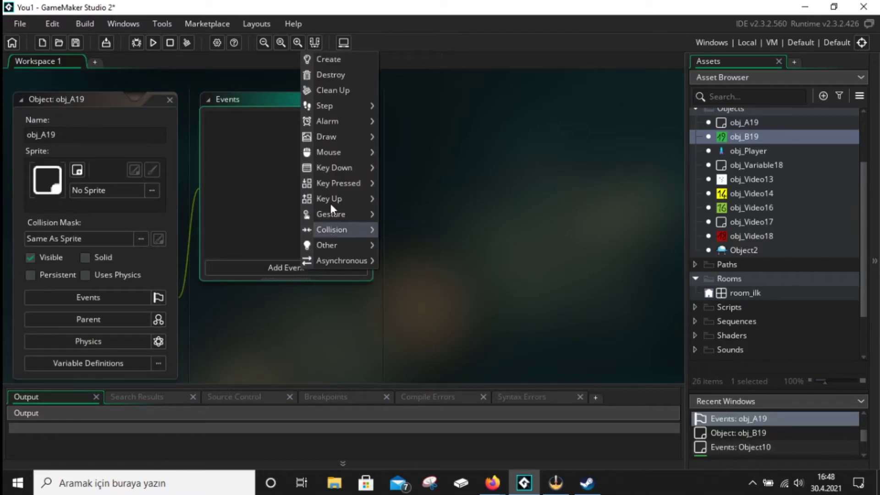
{"action": "mouse_move", "coordinate": [349, 156]}
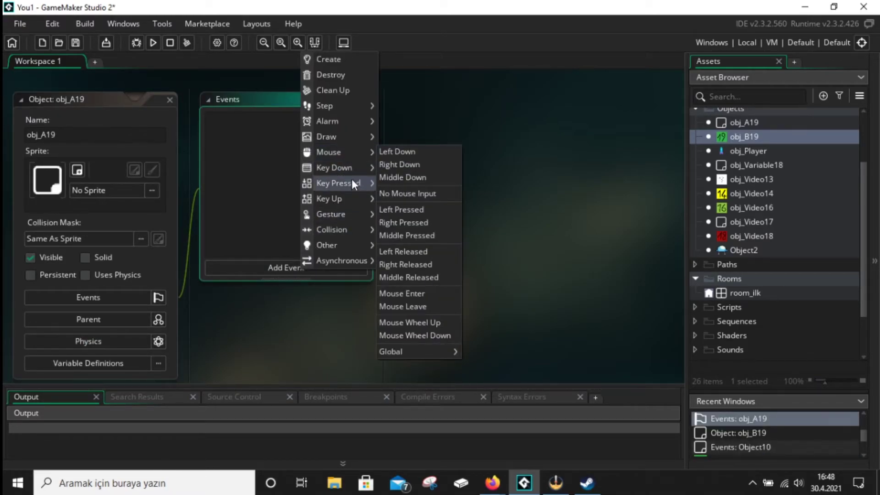
{"action": "mouse_move", "coordinate": [353, 183]}
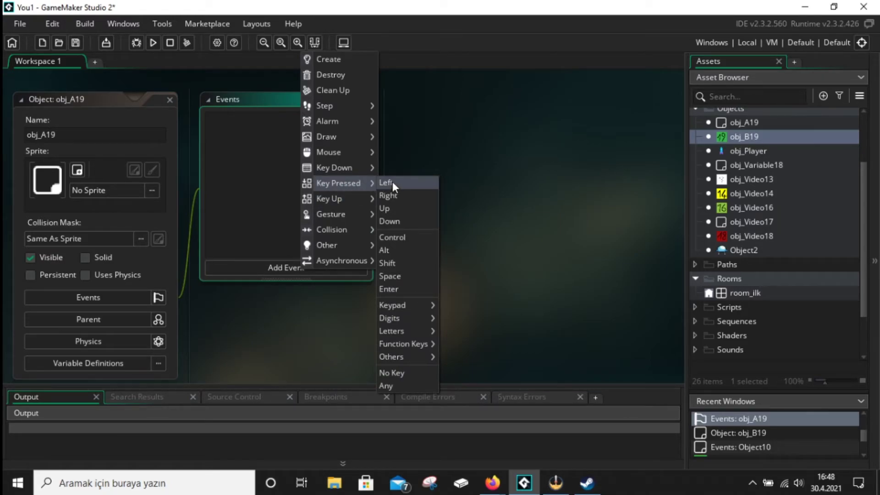
{"action": "left_click", "coordinate": [397, 208]}
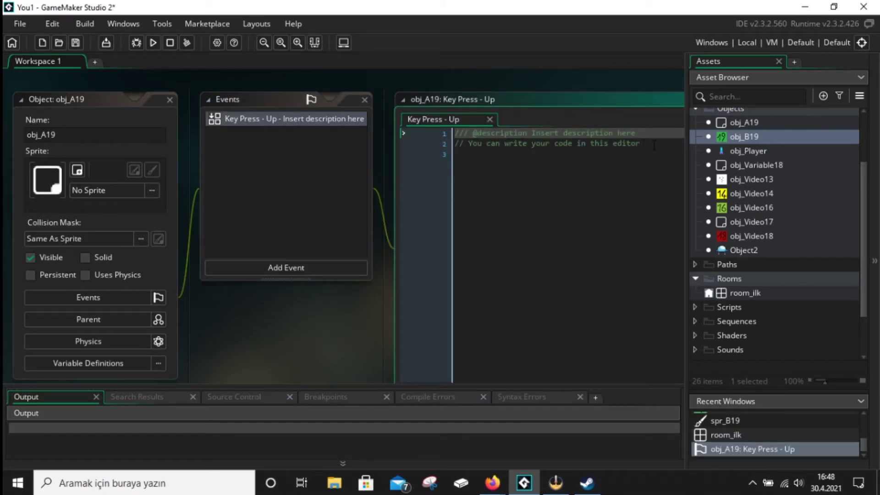
Clear the template and type instance_create_layer(100,100,"instances") into the Up event.
{"action": "key", "text": "BackSpace"}
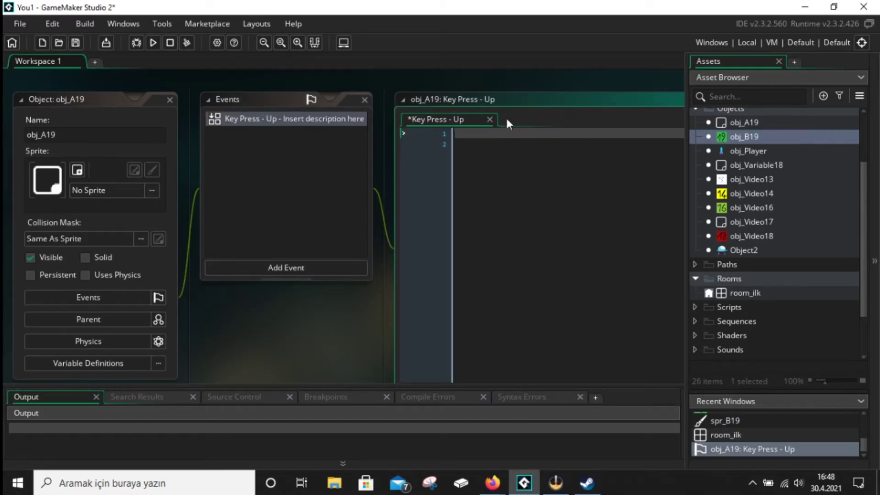
{"action": "left_click", "coordinate": [535, 104]}
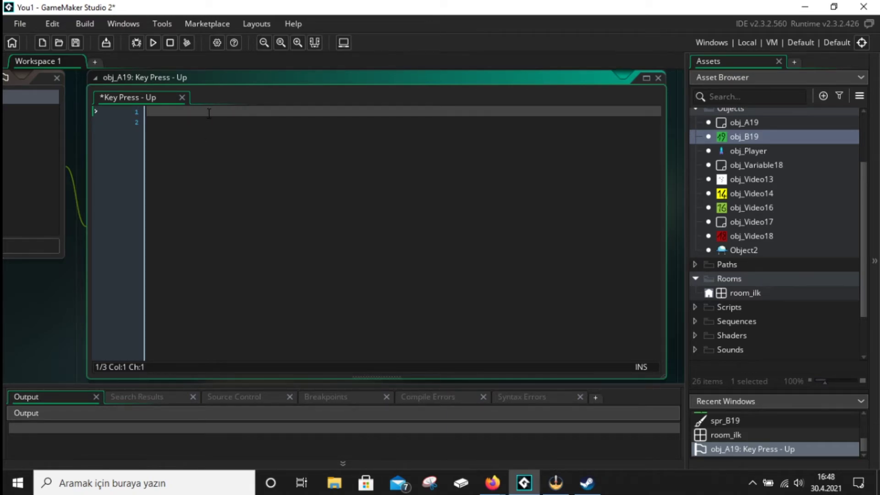
{"action": "type", "text": "ins"}
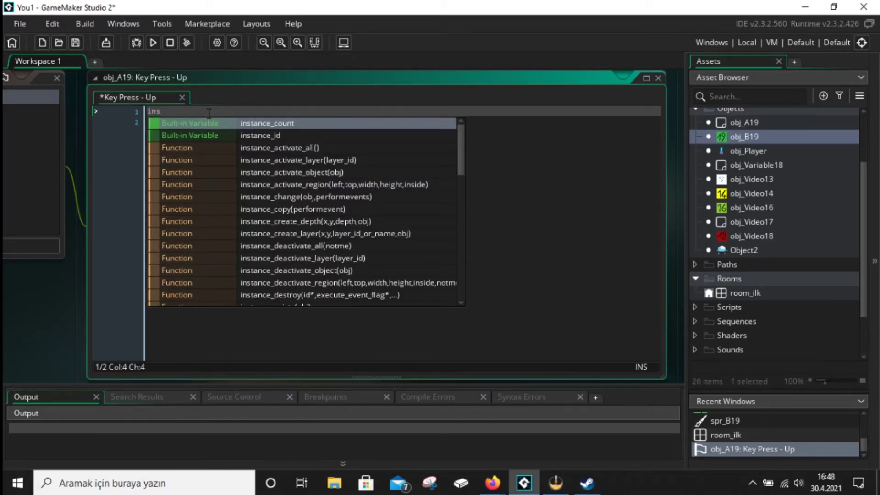
{"action": "type", "text": "tance"}
{"action": "type", "text": "_"}
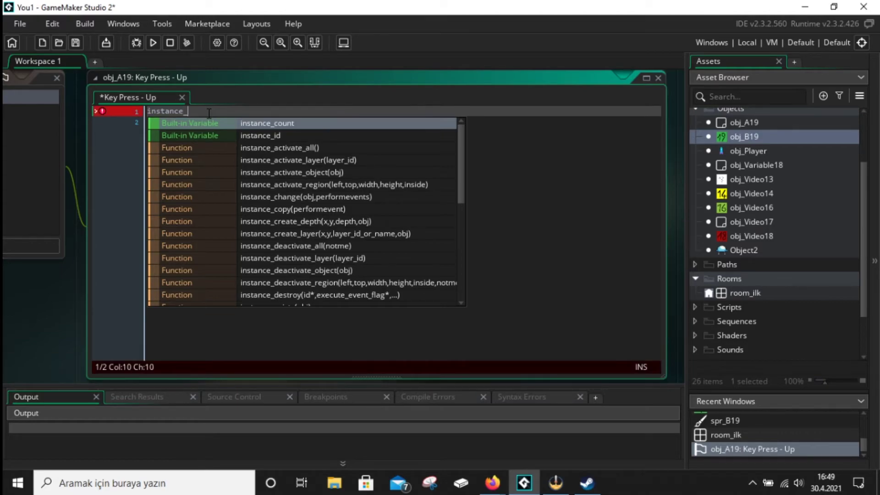
{"action": "type", "text": "cre"}
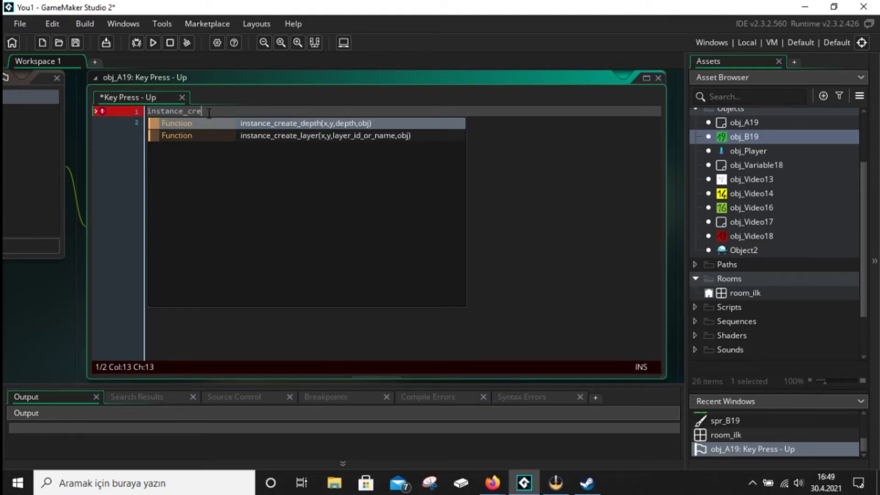
{"action": "type", "text": "ate"}
{"action": "type", "text": "_"}
{"action": "type", "text": "lay"}
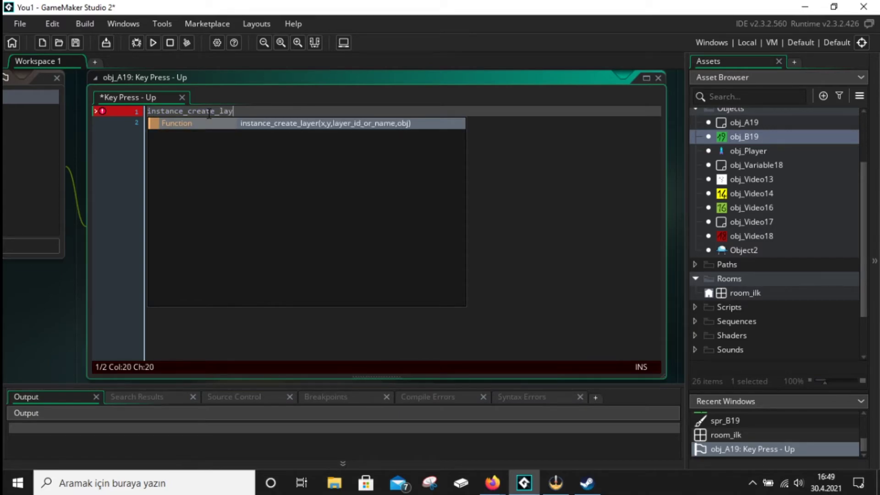
{"action": "type", "text": "er"}
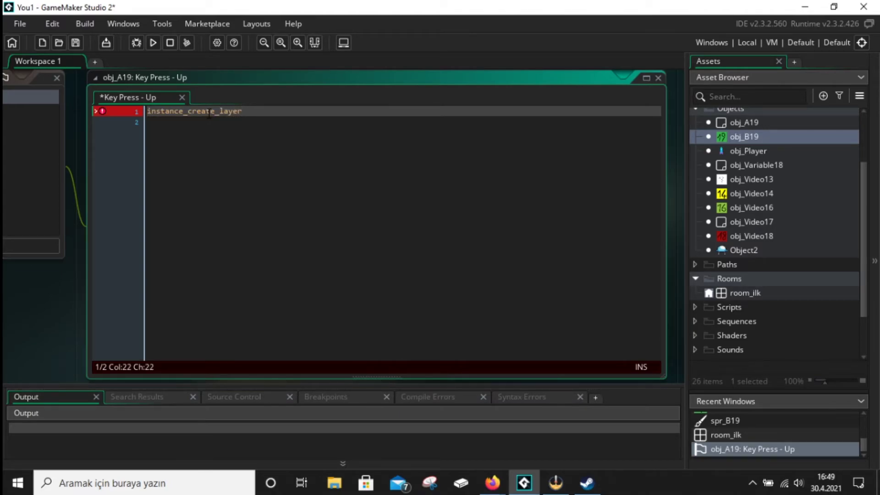
{"action": "type", "text": "()"}
{"action": "key", "text": "Left"}
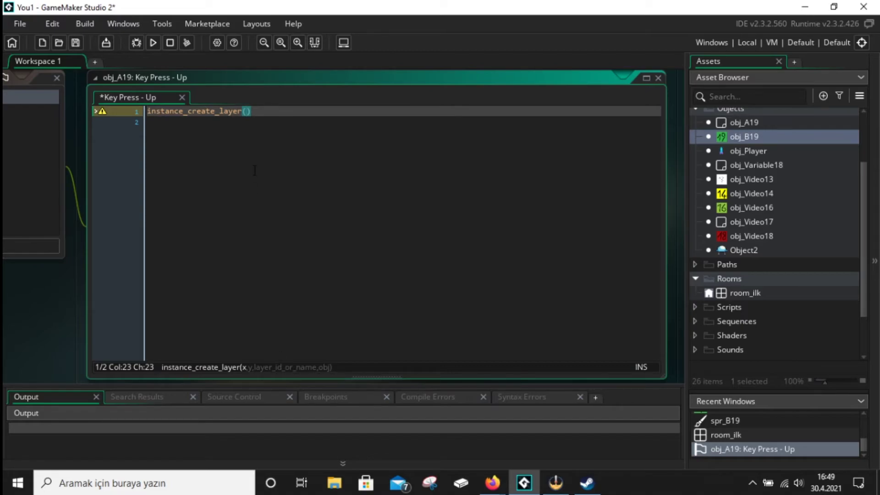
{"action": "type", "text": "100"}
{"action": "type", "text": ","}
{"action": "type", "text": "100,"}
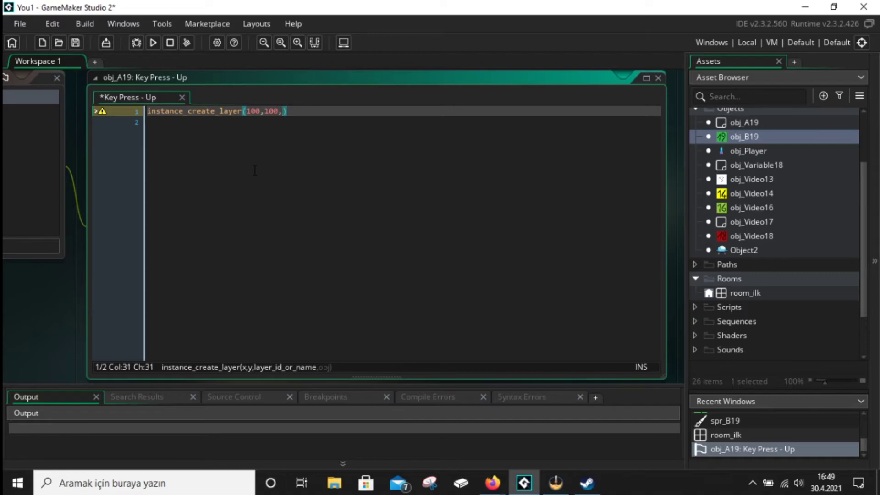
{"action": "type", "text": "\""}
{"action": "type", "text": "inst"}
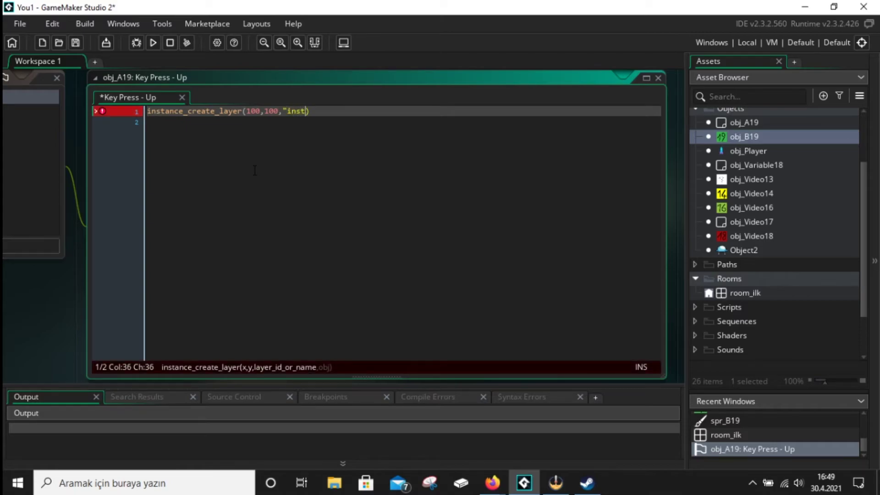
{"action": "type", "text": "ances"}
{"action": "type", "text": "\""}
Check room_ilk's layer names and correct the layer argument to "Instances".
{"action": "double_click", "coordinate": [751, 294]}
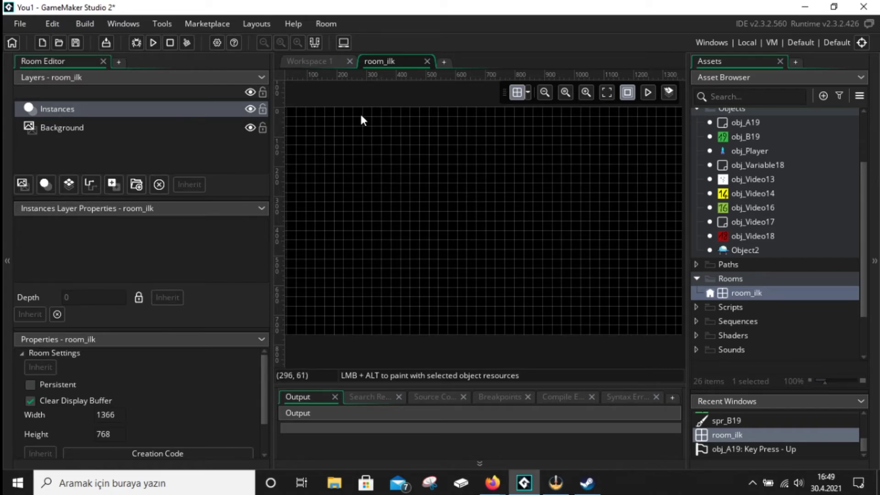
{"action": "left_click", "coordinate": [428, 61]}
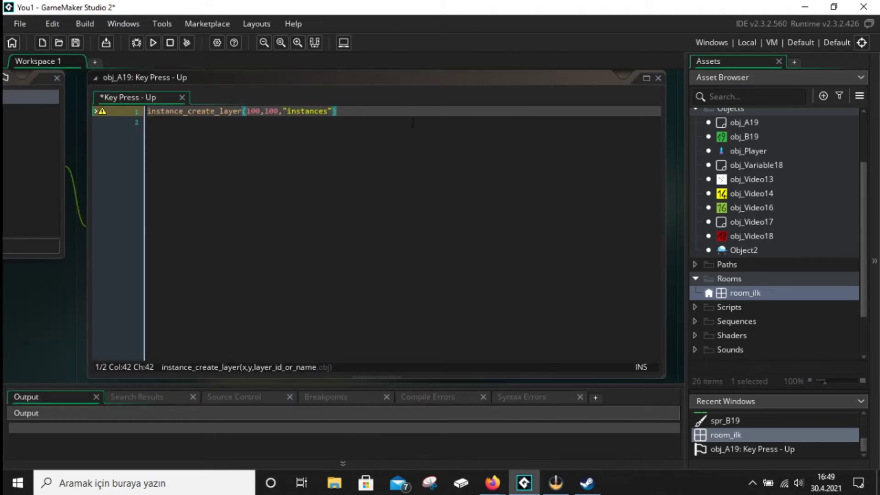
{"action": "left_click", "coordinate": [291, 111]}
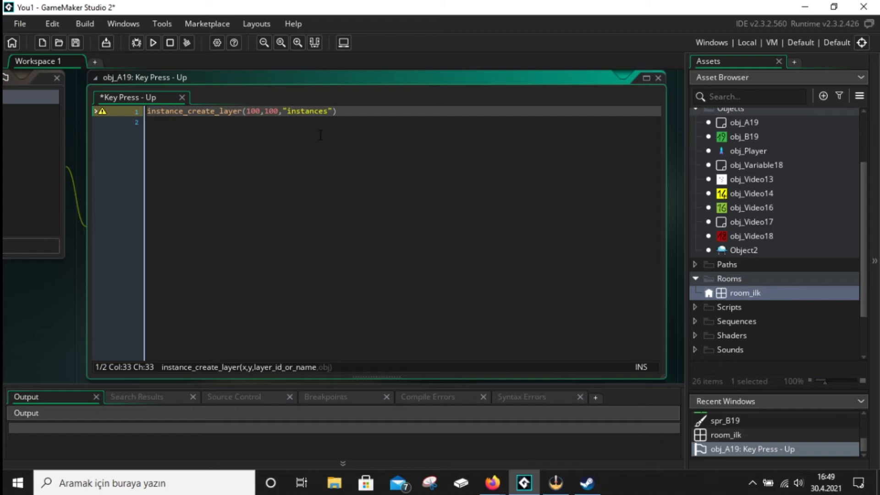
{"action": "key", "text": "BackSpace"}
{"action": "type", "text": "I"}
Append obj_B19 as the last argument using autocomplete.
{"action": "left_click", "coordinate": [333, 112]}
{"action": "type", "text": ","}
{"action": "type", "text": "obj"}
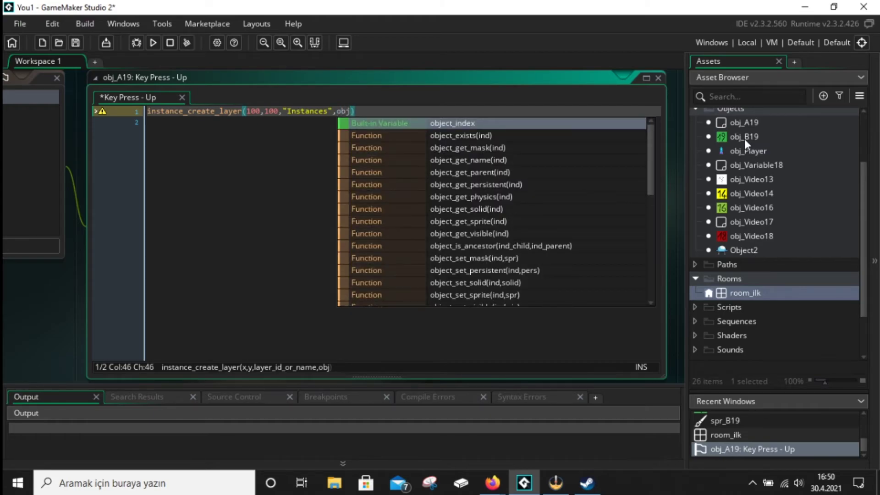
{"action": "type", "text": "_"}
{"action": "type", "text": "B1"}
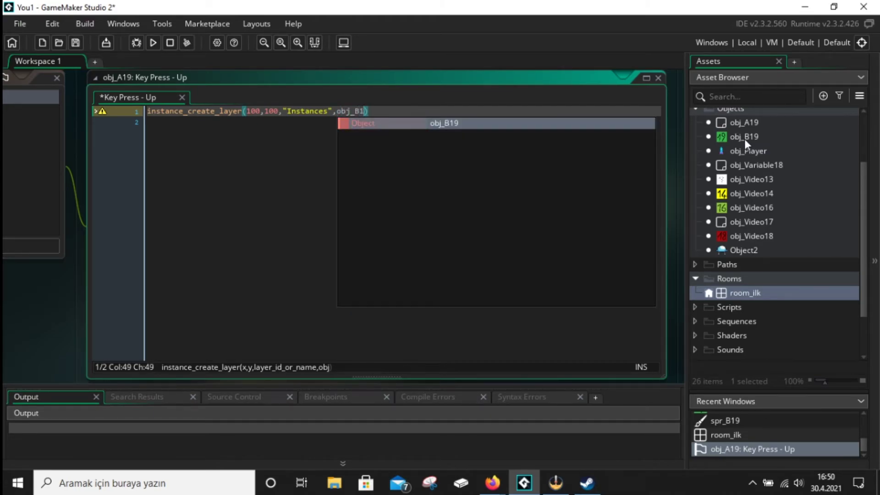
{"action": "key", "text": "Return"}
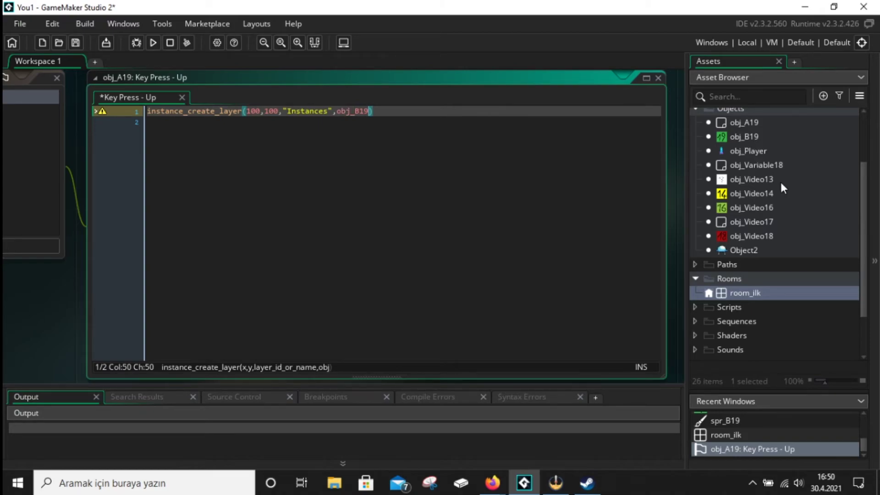
{"action": "left_click", "coordinate": [782, 184]}
{"action": "left_click", "coordinate": [362, 184]}
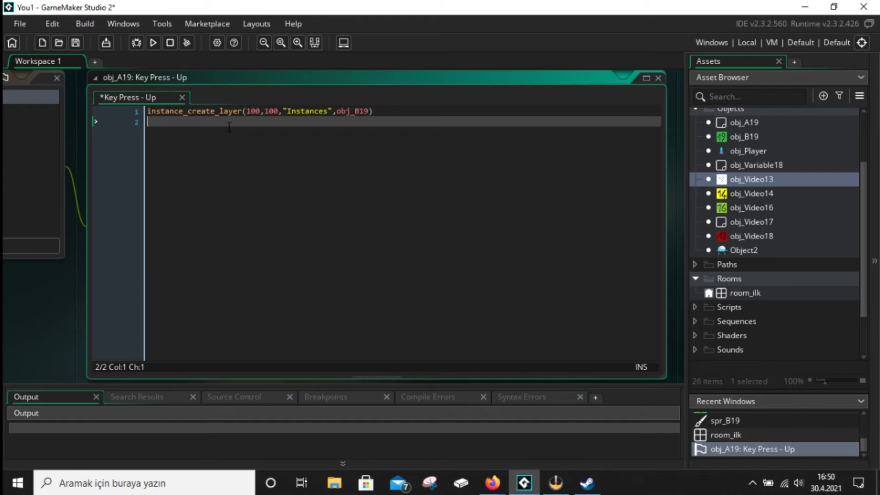
Run the game to test the new Up code, then close the test window.
{"action": "left_click", "coordinate": [155, 45]}
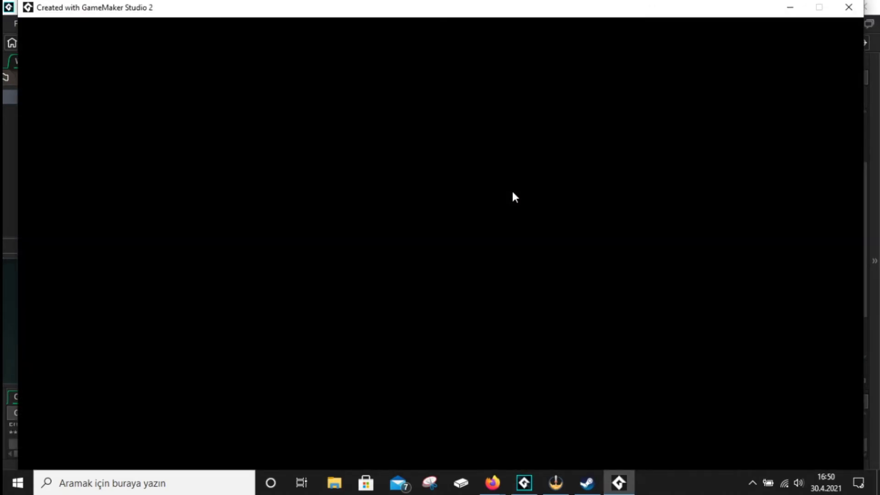
{"action": "left_click", "coordinate": [849, 11]}
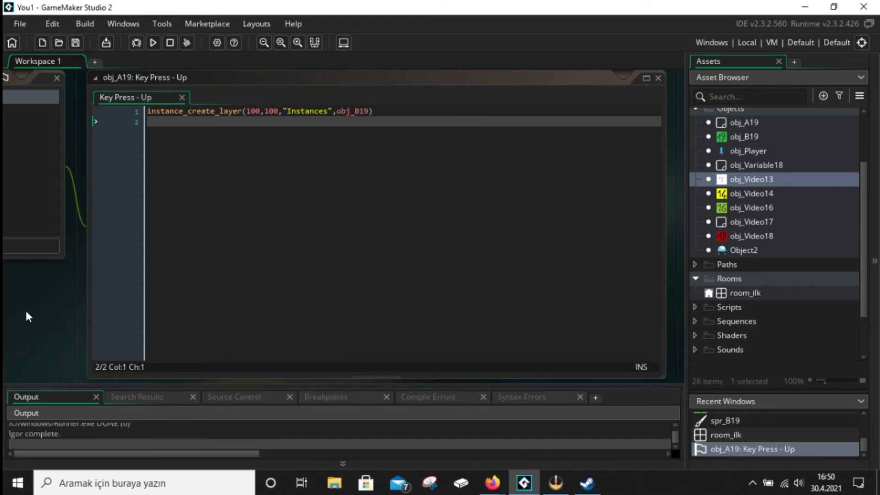
Drop an obj_A19 instance into room_ilk's Instances layer and reopen obj_A19's editor.
{"action": "mouse_move", "coordinate": [25, 309]}
{"action": "middle_mouse_down"}
{"action": "mouse_move", "coordinate": [160, 314]}
{"action": "mouse_move", "coordinate": [307, 301]}
{"action": "mouse_move", "coordinate": [338, 324]}
{"action": "middle_mouse_up"}
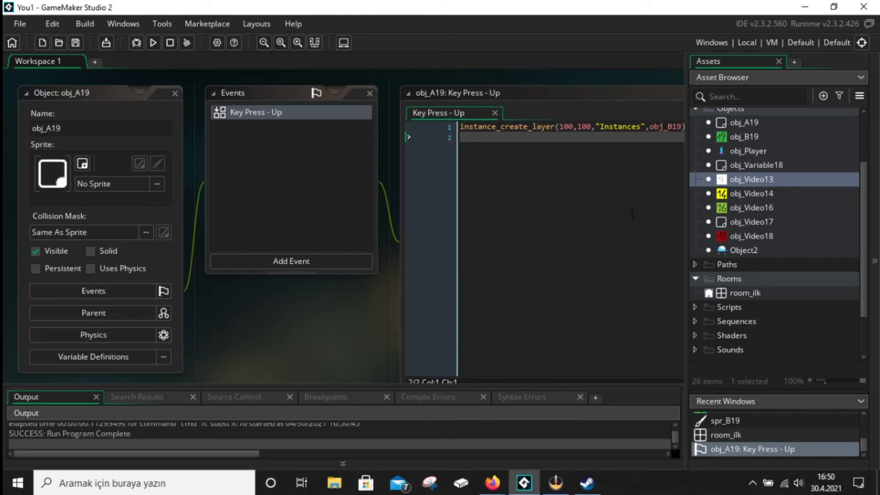
{"action": "double_click", "coordinate": [740, 289]}
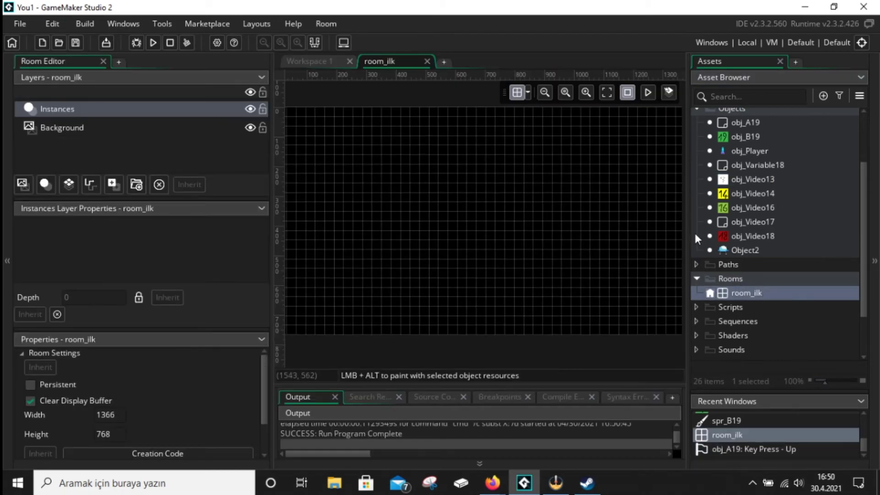
{"action": "mouse_move", "coordinate": [755, 126]}
{"action": "left_mouse_down"}
{"action": "mouse_move", "coordinate": [532, 183]}
{"action": "mouse_move", "coordinate": [751, 149]}
{"action": "left_mouse_up"}
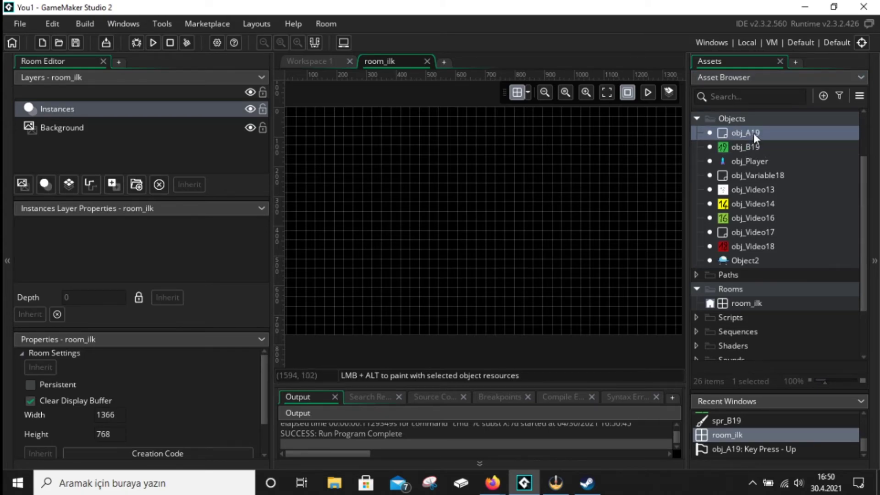
{"action": "left_click_drag", "start_coordinate": [746, 132], "coordinate": [422, 177]}
{"action": "left_click", "coordinate": [461, 193]}
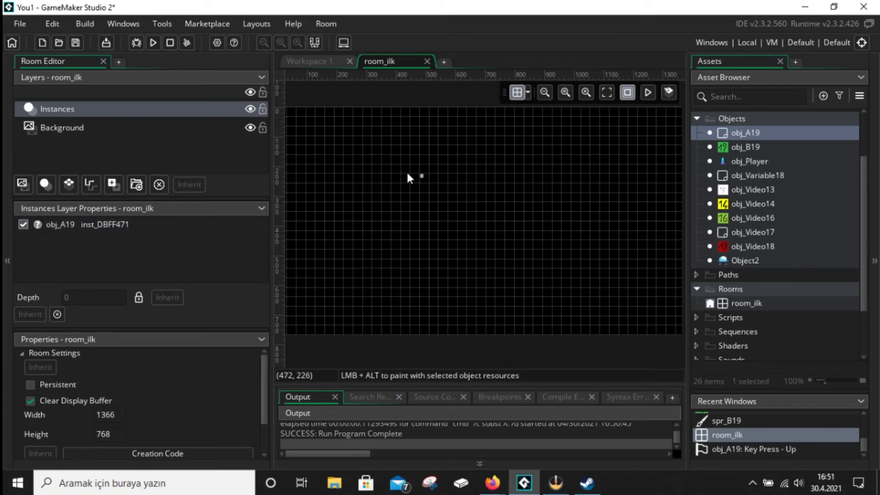
{"action": "double_click", "coordinate": [757, 133]}
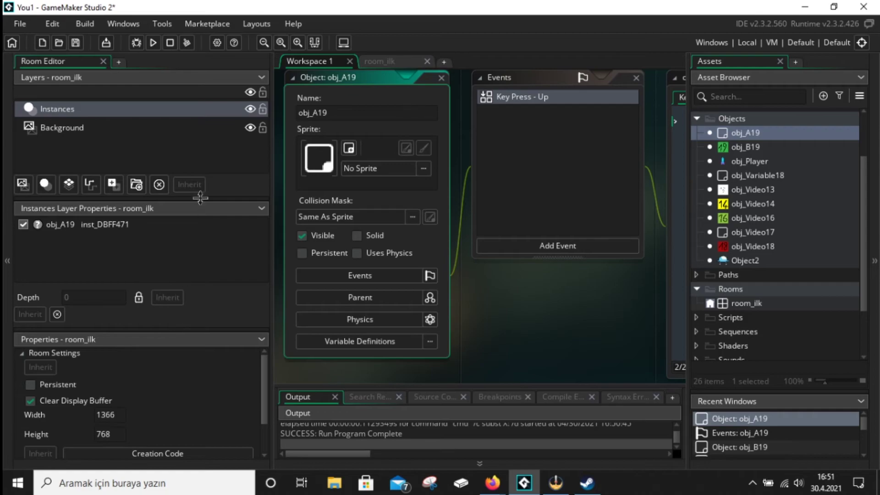
Save and run the game, see obj_B19's green 19 spawn, then close it.
{"action": "left_click", "coordinate": [153, 44]}
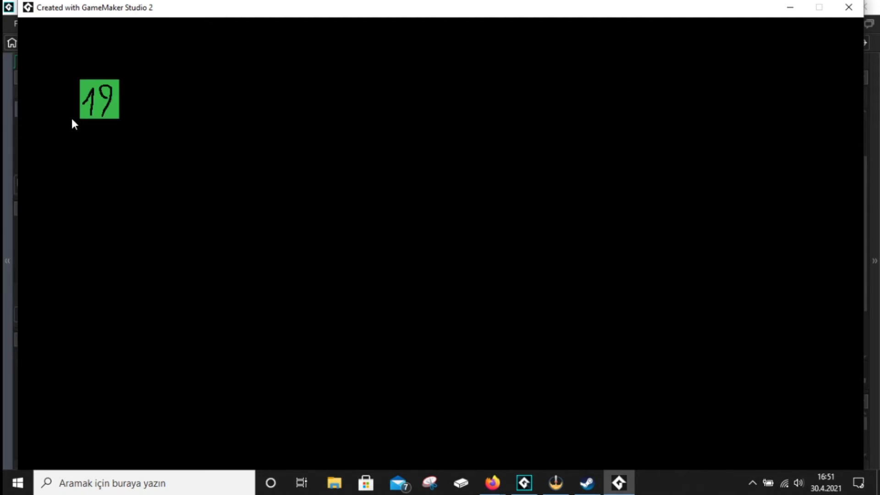
{"action": "left_click", "coordinate": [850, 16]}
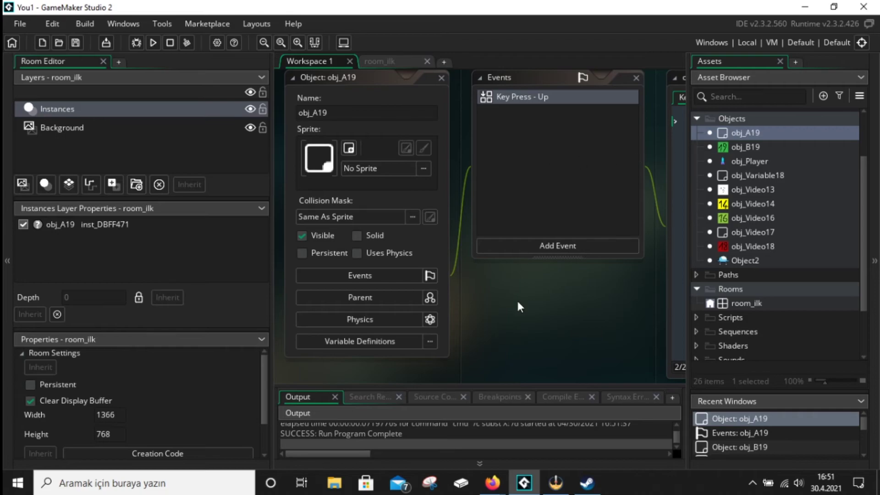
Advance the tutorial to slide 4/4 showing the Key Press - Down instance_destroy code.
{"action": "mouse_move", "coordinate": [492, 483]}
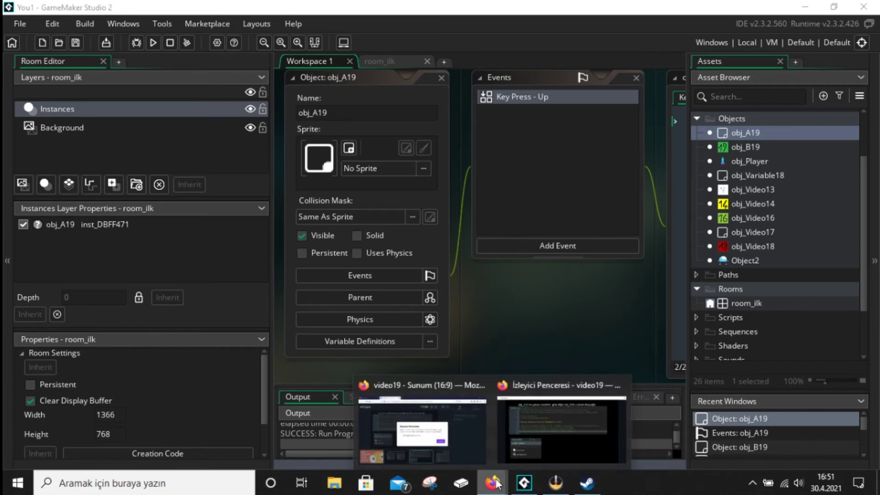
{"action": "left_click", "coordinate": [539, 431]}
{"action": "left_click", "coordinate": [855, 253]}
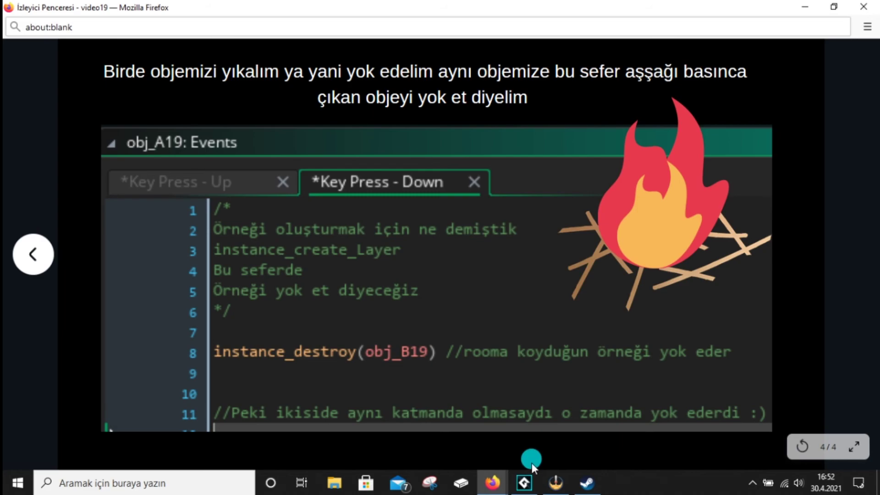
Back in GameMaker, give obj_A19 a Key Pressed > Down event.
{"action": "left_click", "coordinate": [531, 487]}
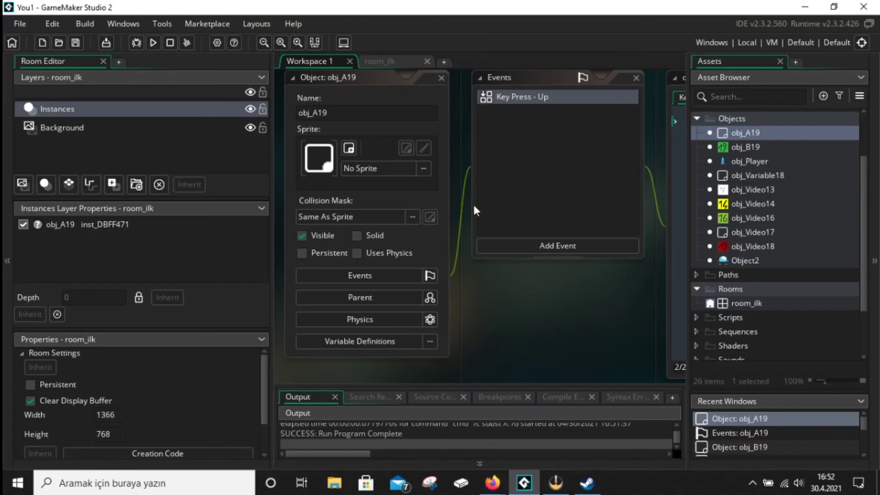
{"action": "left_click", "coordinate": [544, 214]}
{"action": "left_click", "coordinate": [556, 249]}
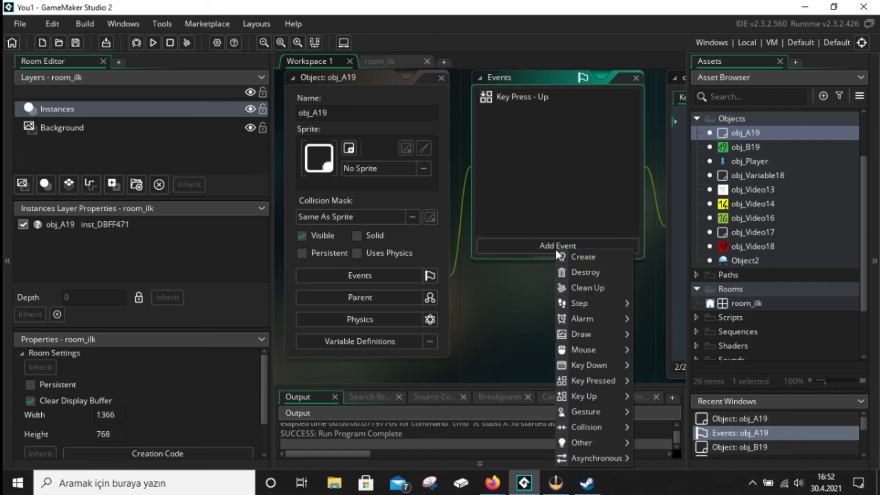
{"action": "mouse_move", "coordinate": [609, 351]}
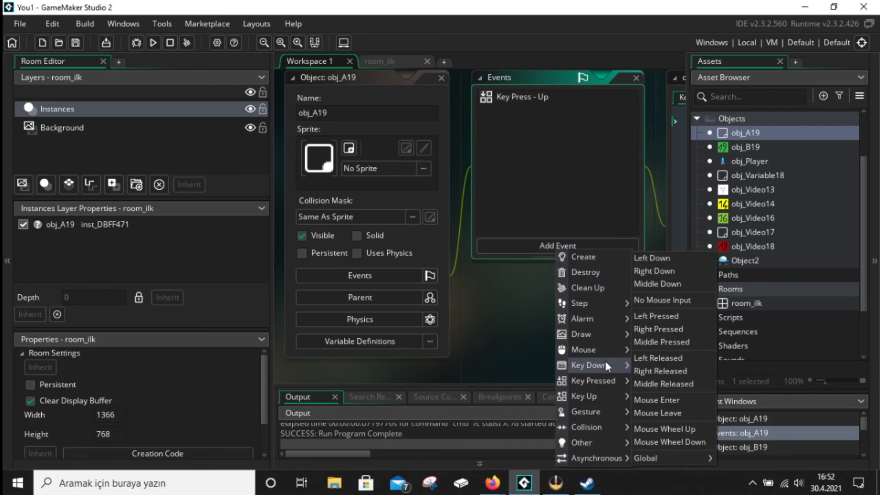
{"action": "mouse_move", "coordinate": [612, 378]}
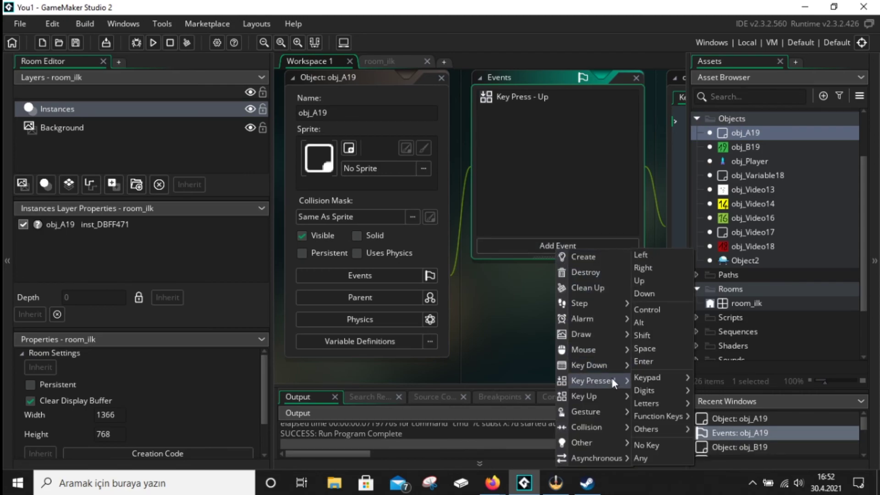
{"action": "left_click", "coordinate": [666, 293]}
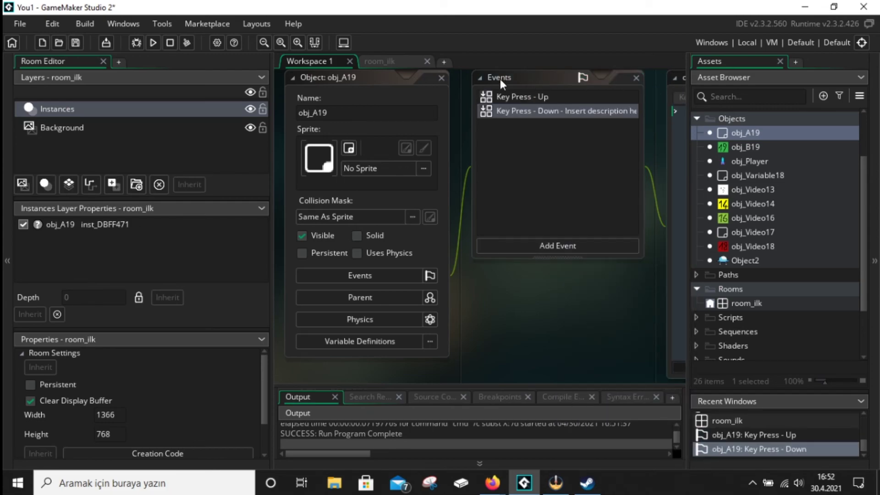
Close room_ilk, clear the template comments and type instance_destroy(obj_B19).
{"action": "left_click", "coordinate": [428, 61]}
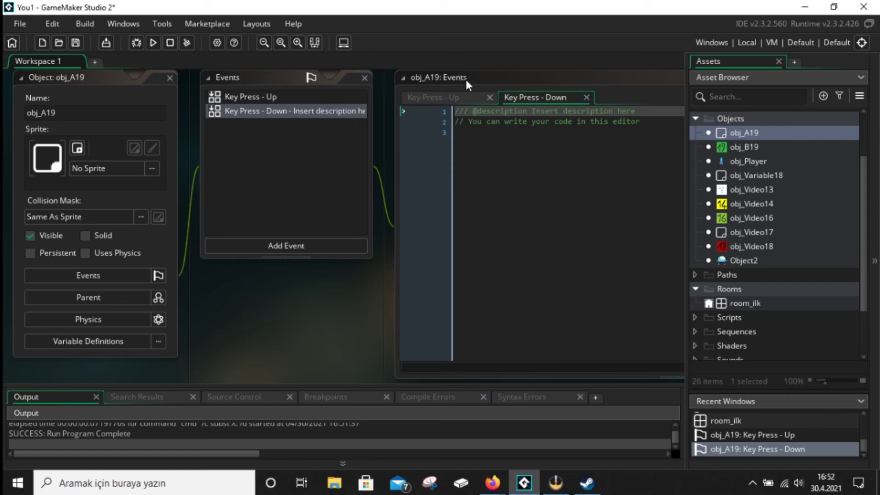
{"action": "left_click", "coordinate": [486, 77]}
{"action": "key", "text": "ctrl+a"}
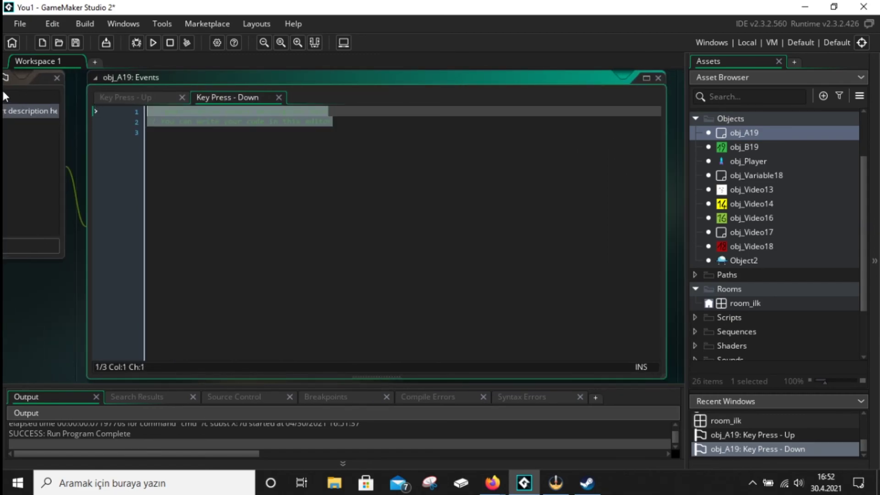
{"action": "key", "text": "Delete"}
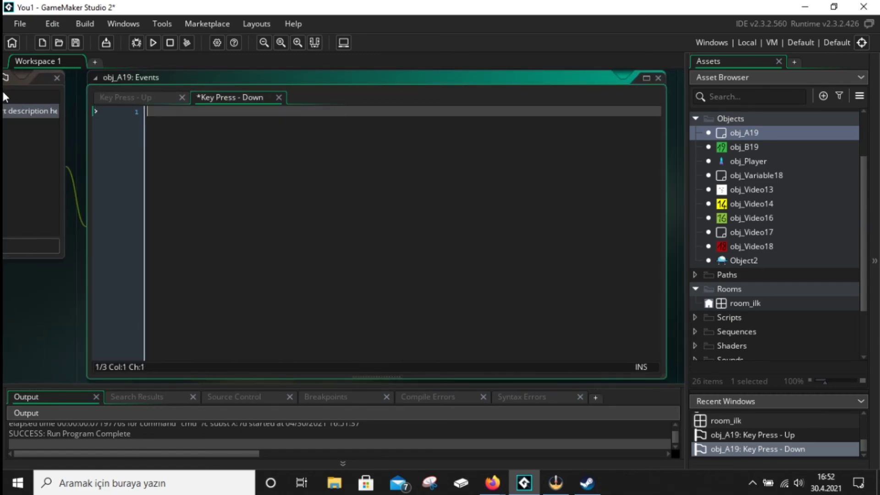
{"action": "type", "text": "inst"}
{"action": "type", "text": "ance"}
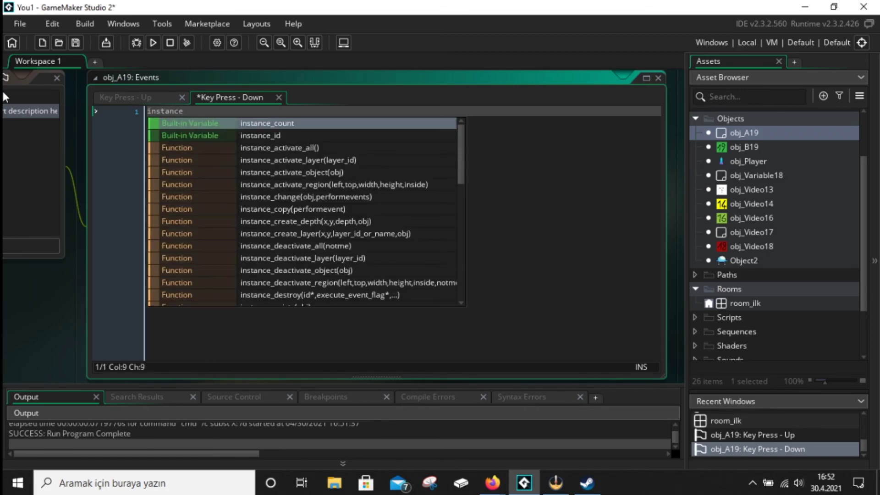
{"action": "type", "text": "_"}
{"action": "type", "text": "des"}
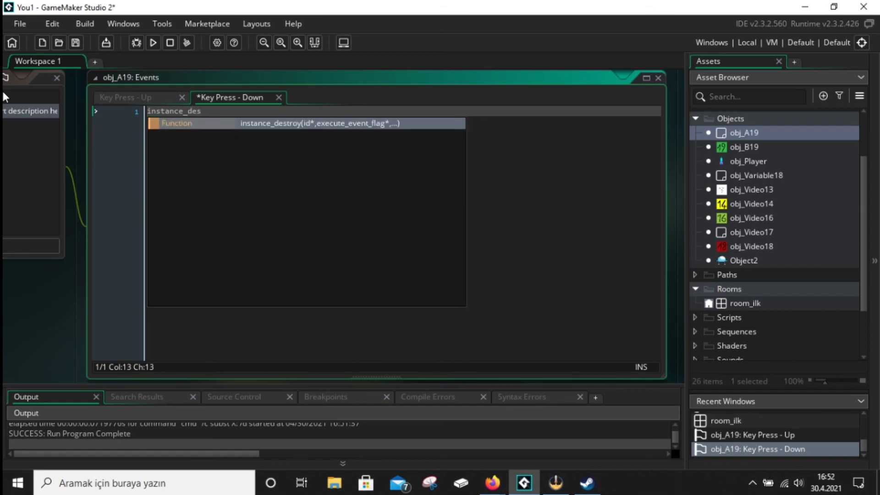
{"action": "type", "text": "troy"}
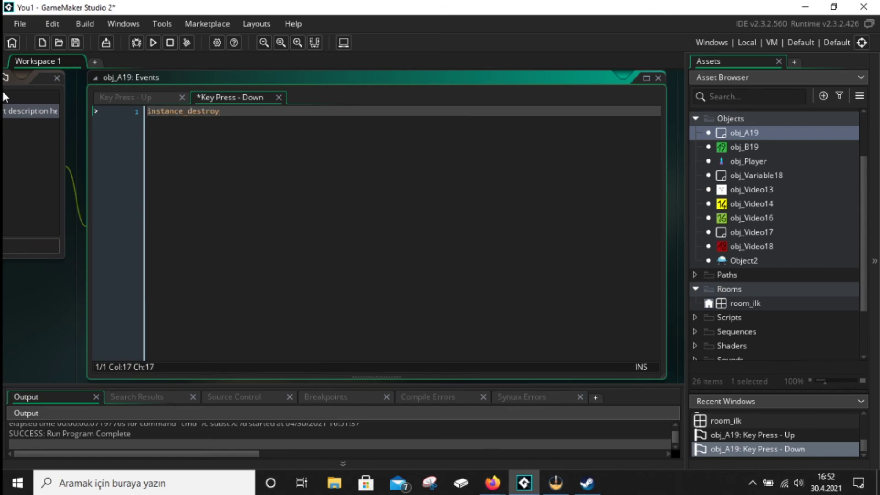
{"action": "type", "text": "("}
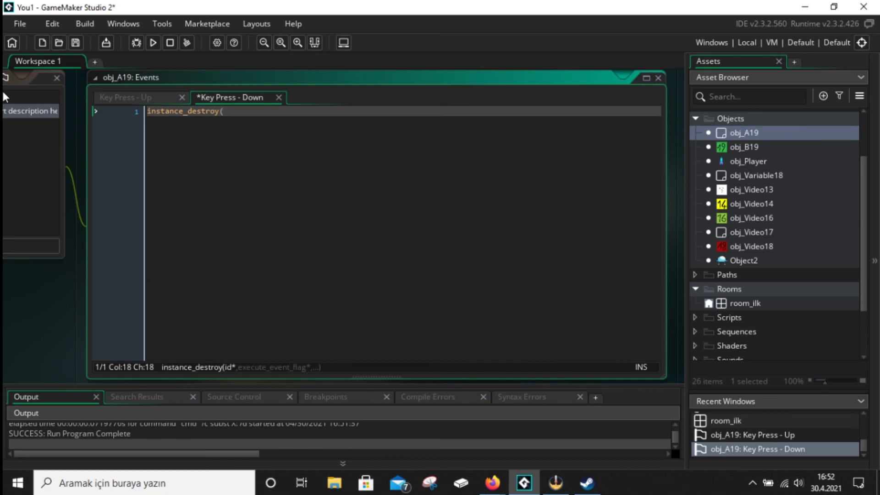
{"action": "type", "text": "ob"}
{"action": "type", "text": "j_"}
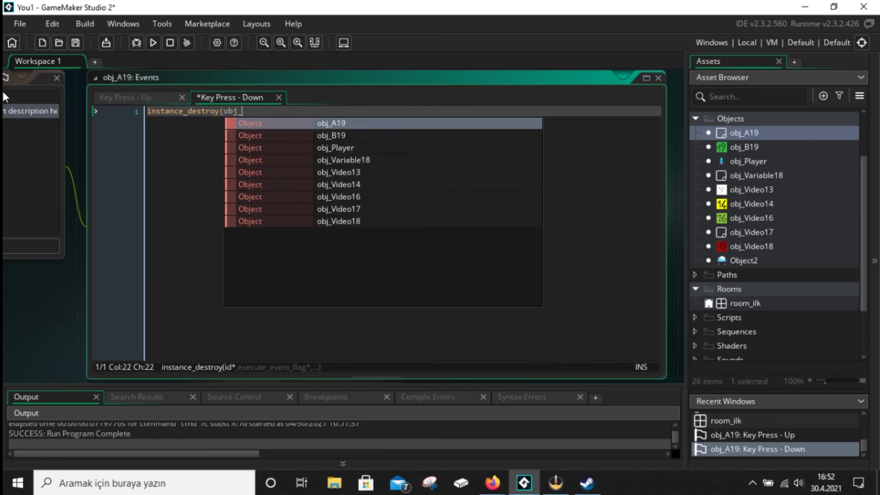
{"action": "type", "text": "B19"}
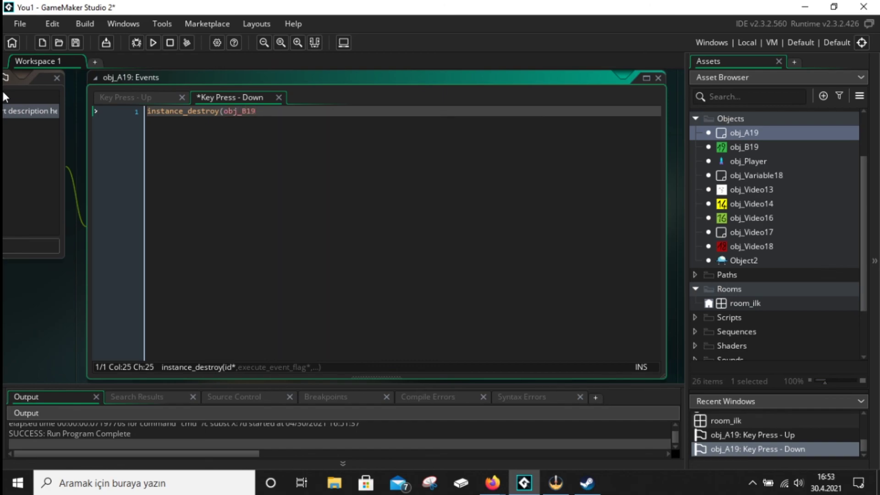
{"action": "type", "text": ")"}
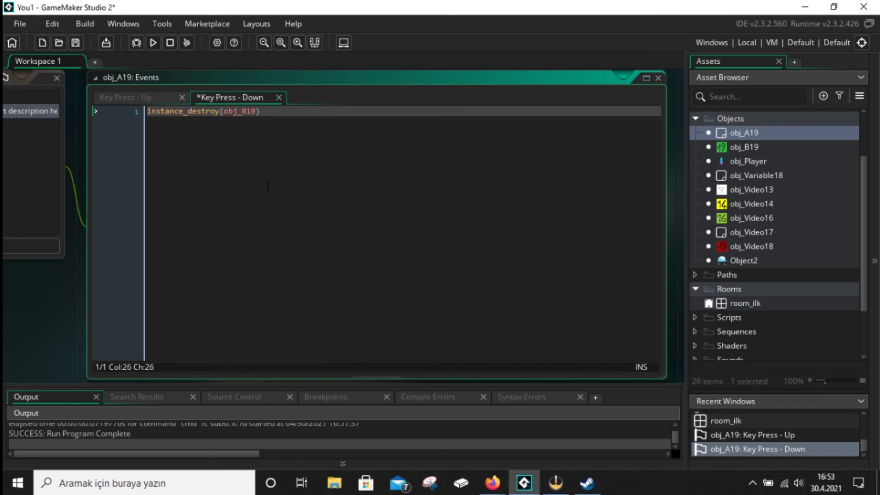
Save and run the game to test the Down key, then close the game window.
{"action": "left_click", "coordinate": [150, 45]}
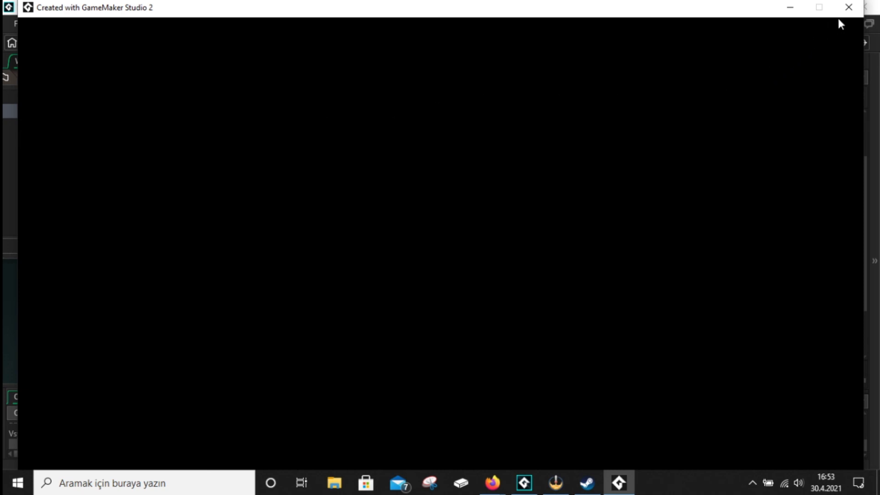
{"action": "left_click", "coordinate": [849, 8]}
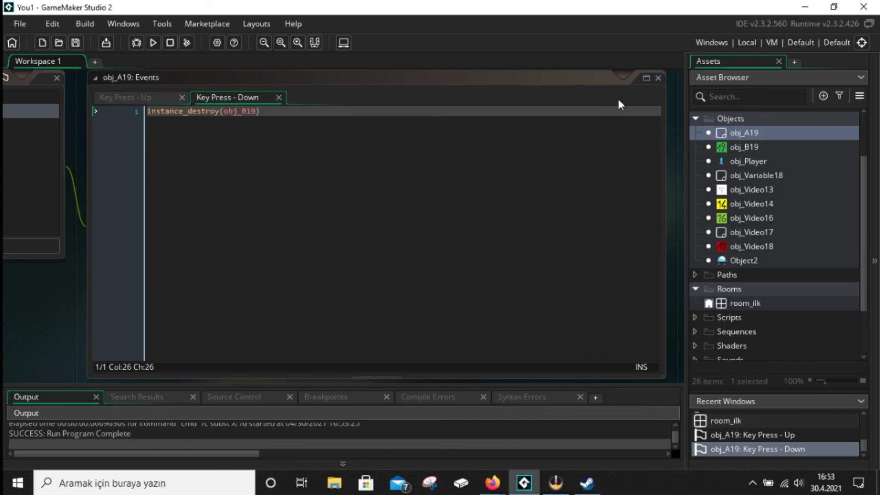
Bring the Firefox tutorial viewer back to slide 4/4 showing the instance_destroy(obj_B19) Down-key code.
{"action": "mouse_move", "coordinate": [499, 476]}
{"action": "left_click", "coordinate": [551, 431]}
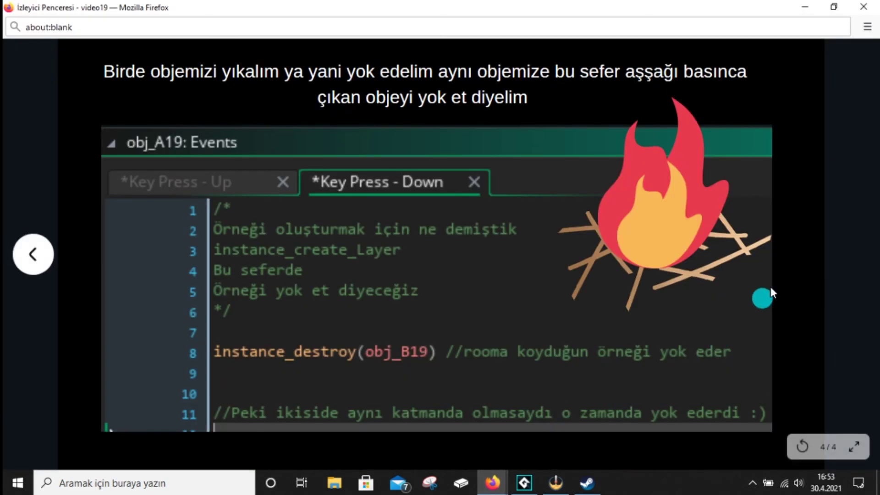